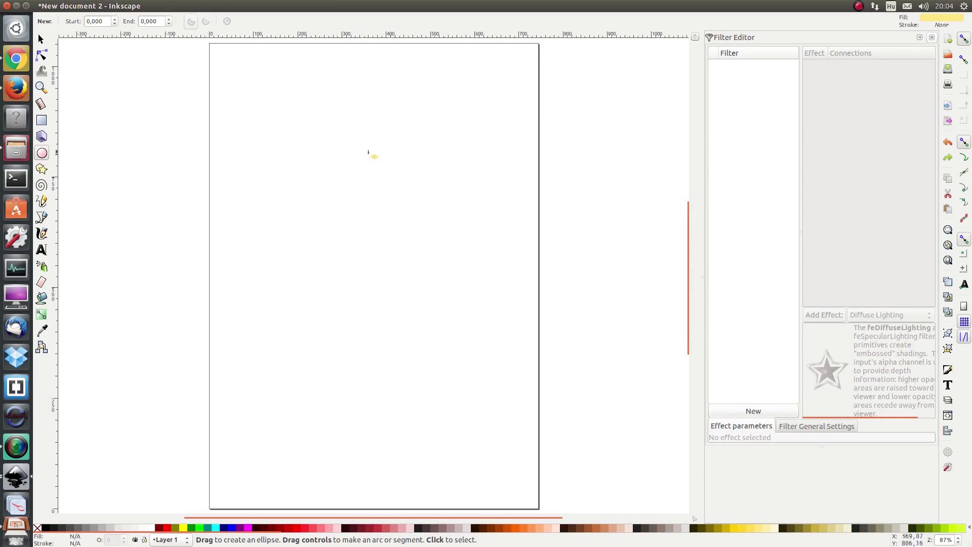
Draw a large circle with the Ellipse tool and move it up and left on the page.
{"action": "left_click_drag", "start_coordinate": [314, 147], "coordinate": [558, 387]}
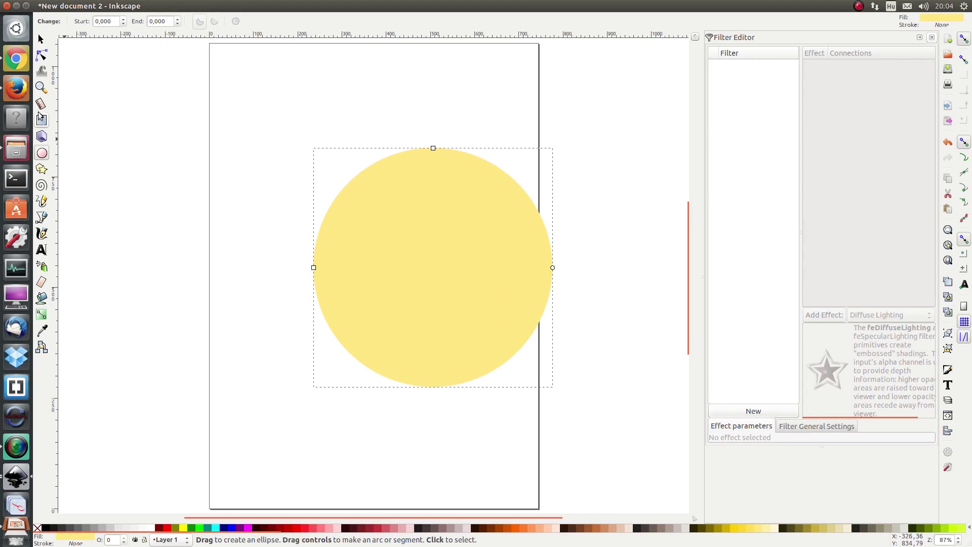
{"action": "left_click", "coordinate": [41, 39]}
{"action": "left_click_drag", "start_coordinate": [443, 286], "coordinate": [368, 226]}
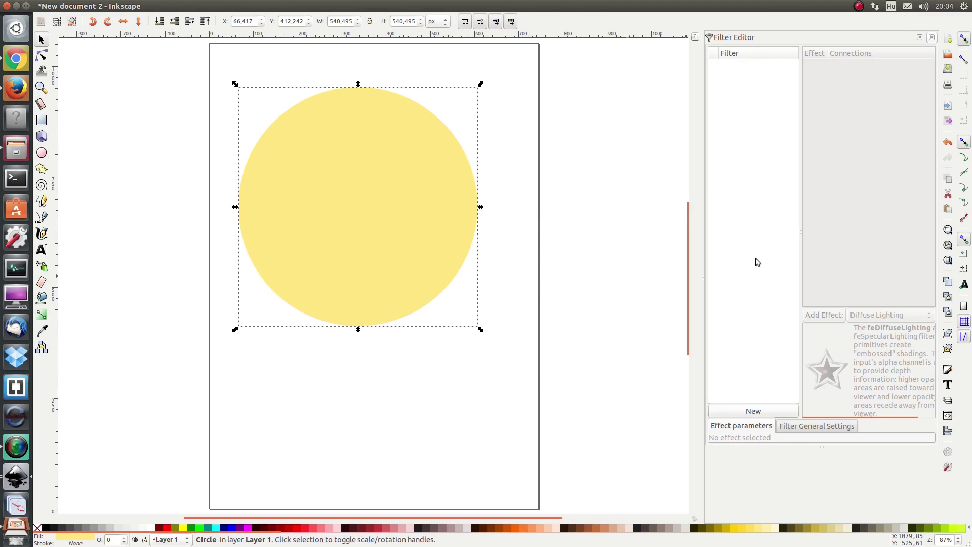
Create a new filter in the Filter Editor and name it 'Lighting'.
{"action": "left_click", "coordinate": [762, 412]}
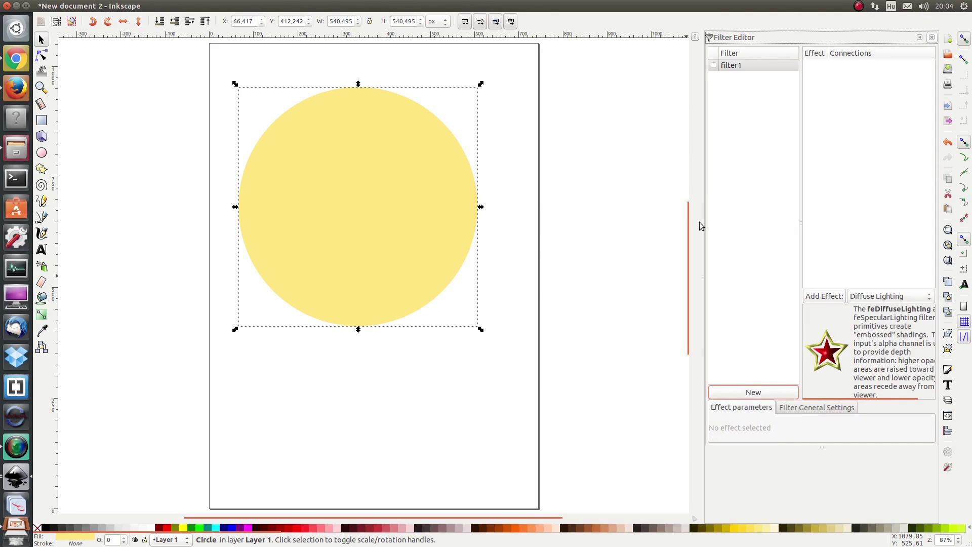
{"action": "left_click", "coordinate": [739, 66]}
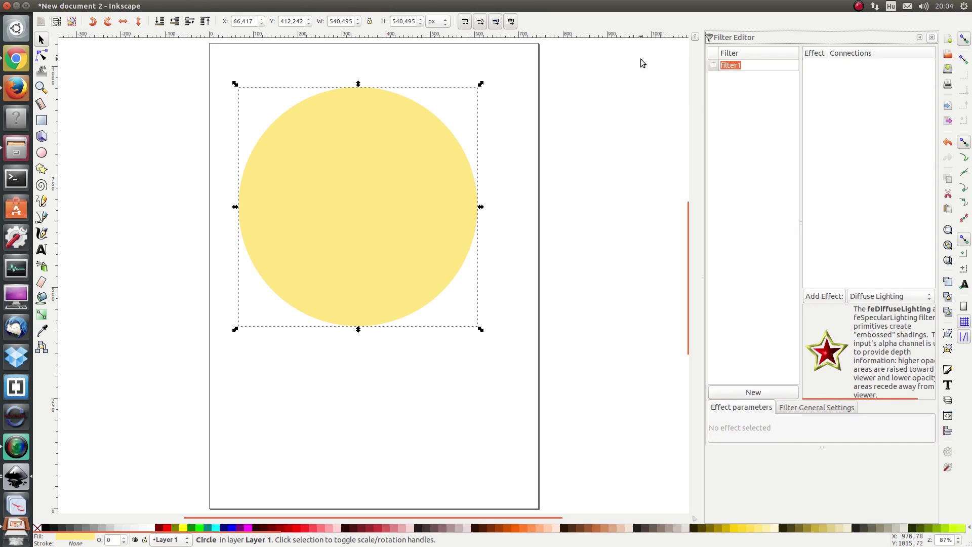
{"action": "type", "text": "Lighting"}
{"action": "key", "text": "Return"}
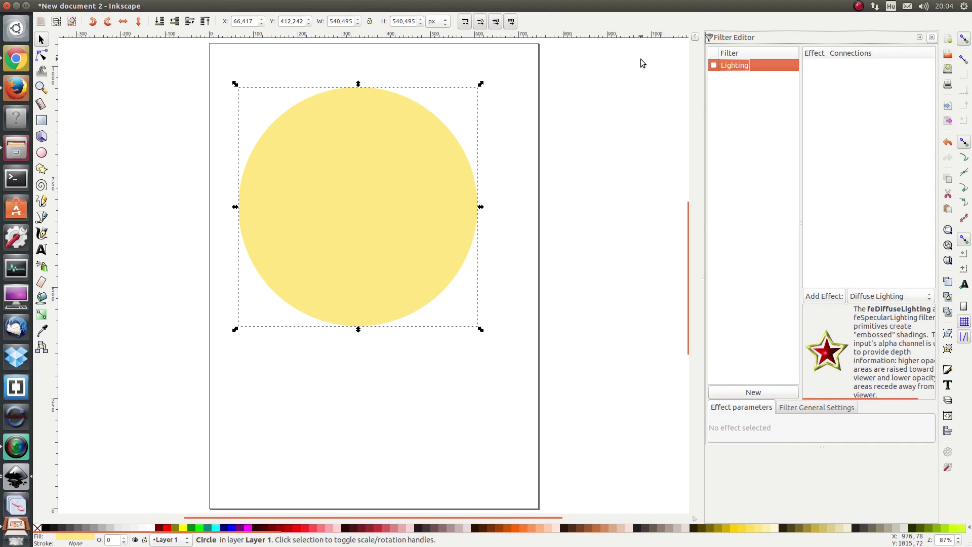
Add a Diffuse Lighting effect to the Lighting filter and widen the effect list.
{"action": "left_click", "coordinate": [879, 298]}
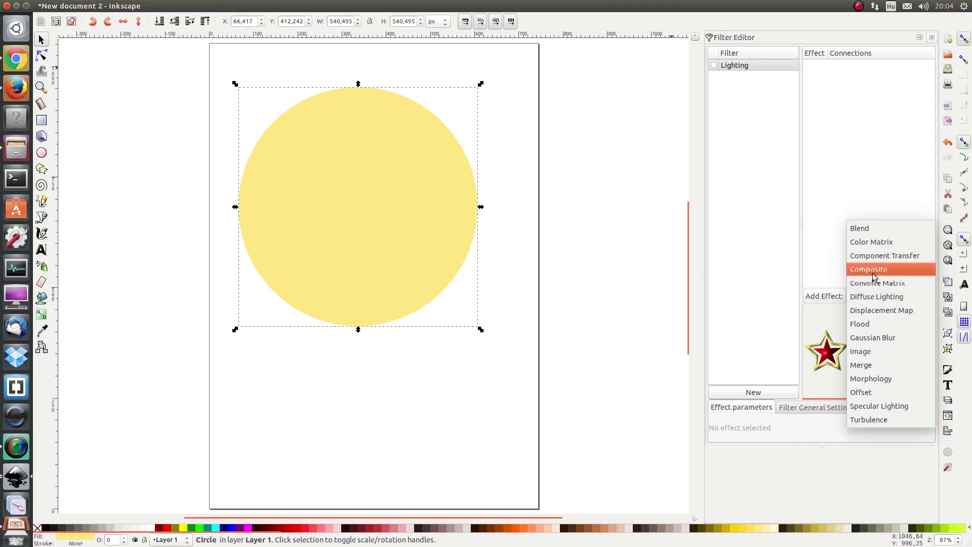
{"action": "left_click", "coordinate": [879, 298]}
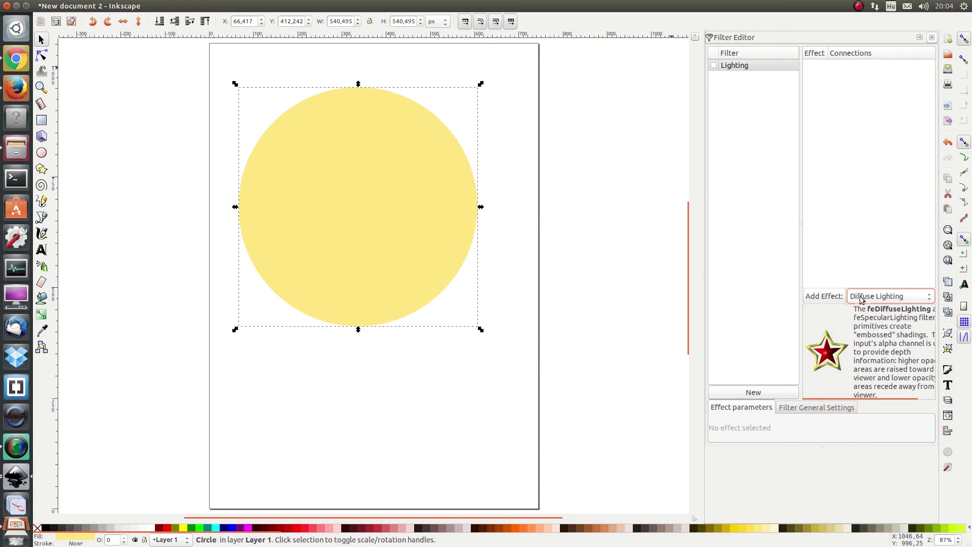
{"action": "left_click", "coordinate": [823, 297]}
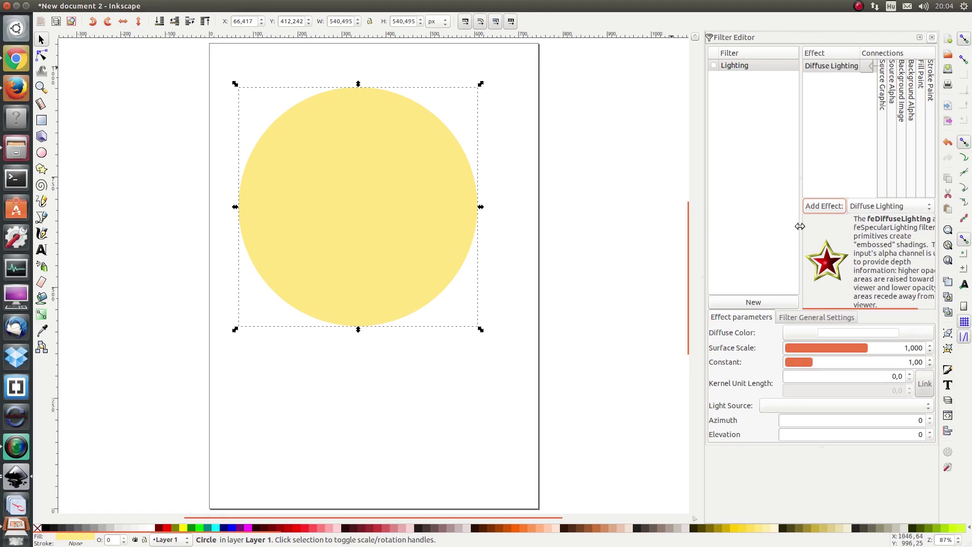
{"action": "left_click_drag", "start_coordinate": [800, 226], "coordinate": [776, 226]}
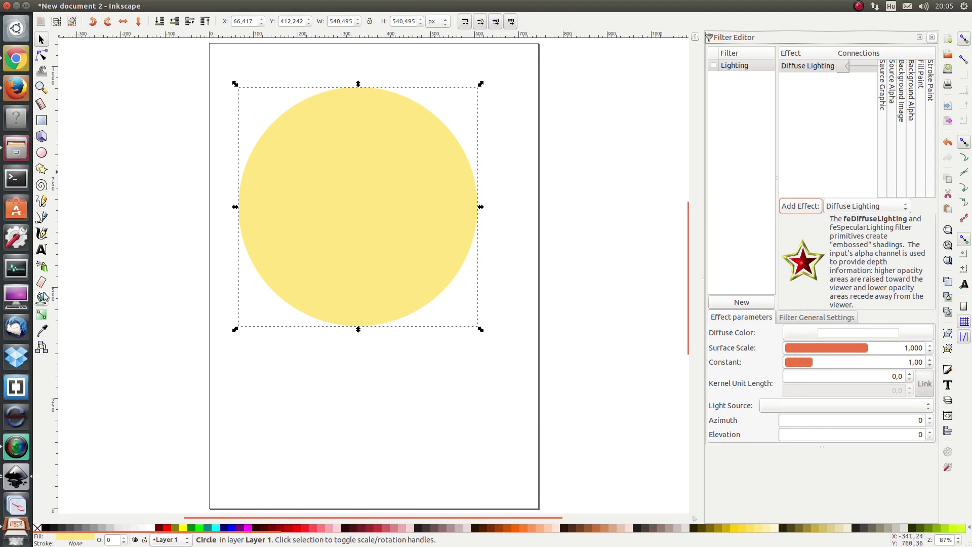
Give the circle a radial gradient fill in Fill and Stroke.
{"action": "left_click", "coordinate": [40, 317]}
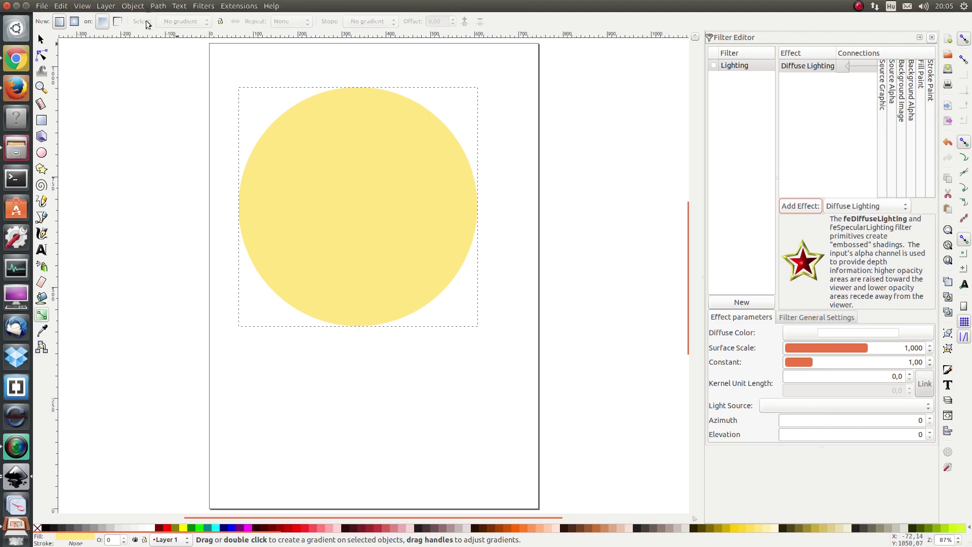
{"action": "left_click", "coordinate": [41, 39]}
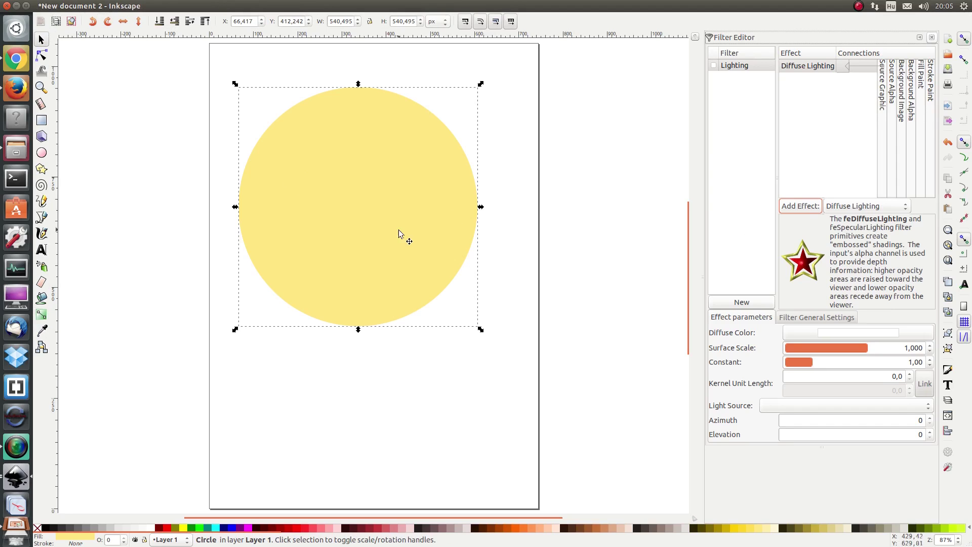
{"action": "left_click", "coordinate": [948, 371]}
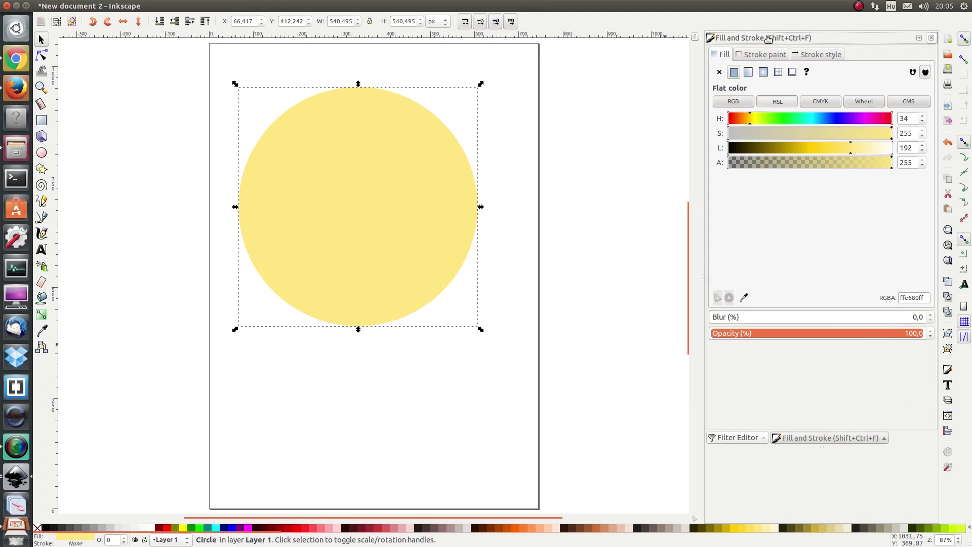
{"action": "left_click", "coordinate": [764, 71]}
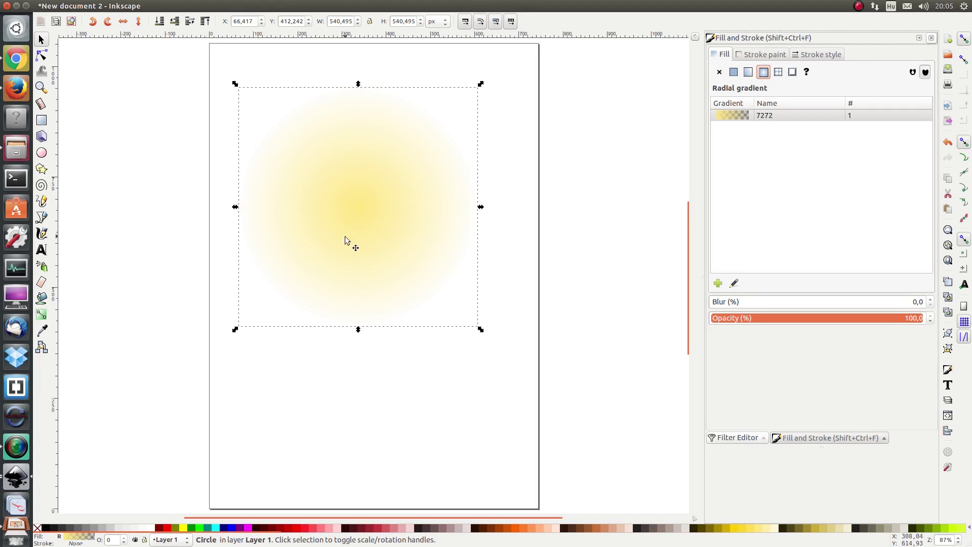
Set the gradient's centre stop to black (L 0) and return to the Filter Editor.
{"action": "left_click", "coordinate": [42, 315]}
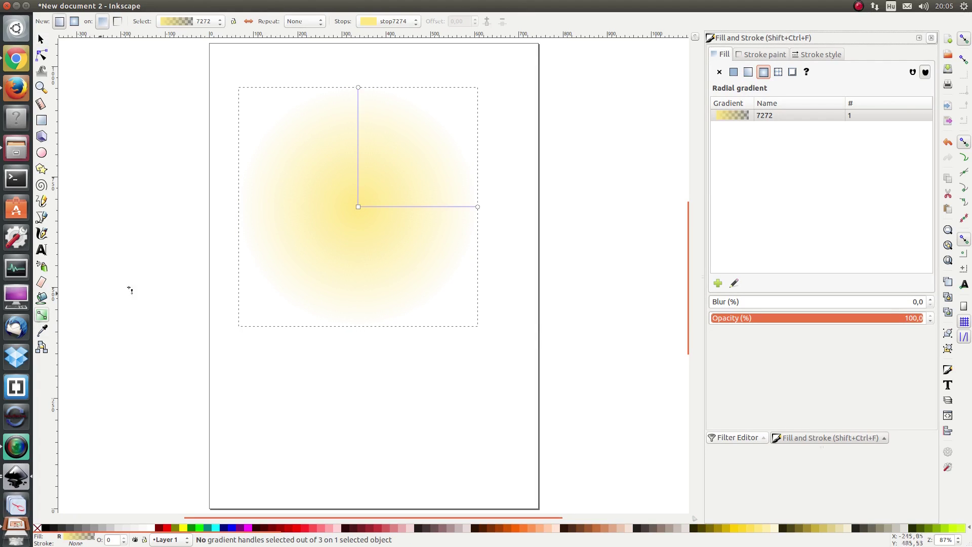
{"action": "left_click", "coordinate": [358, 206]}
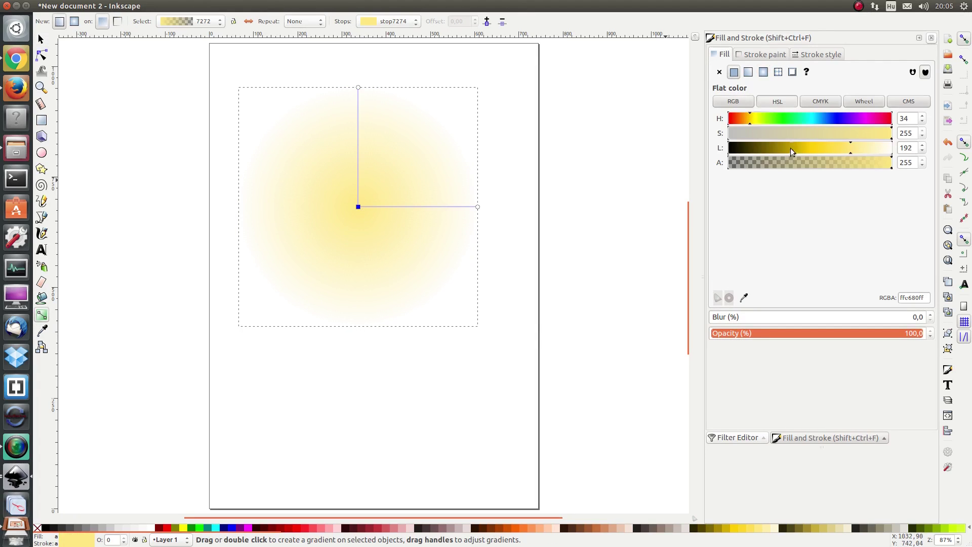
{"action": "left_click_drag", "start_coordinate": [748, 151], "coordinate": [723, 152]}
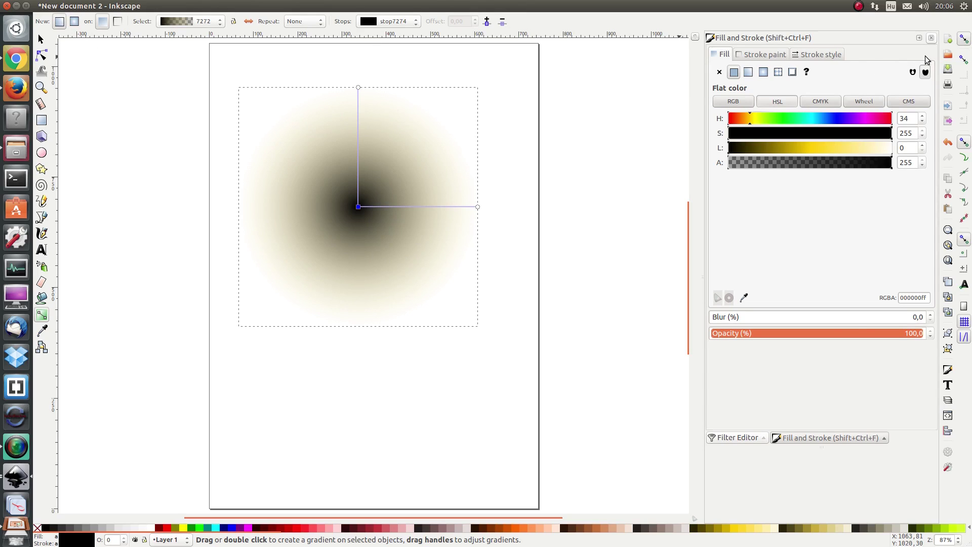
{"action": "left_click", "coordinate": [747, 439]}
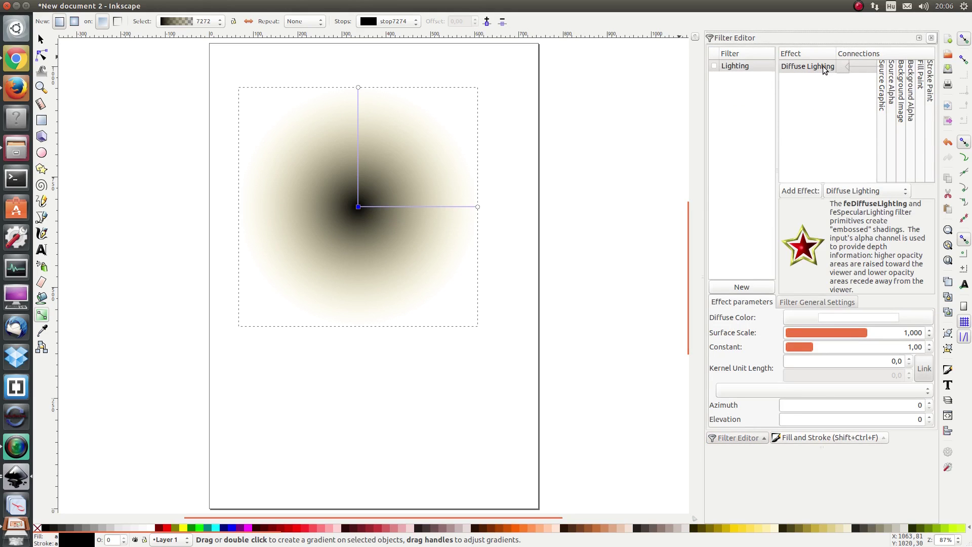
Apply the Lighting filter to the circle and set its light source to Distant Light.
{"action": "left_click", "coordinate": [713, 67]}
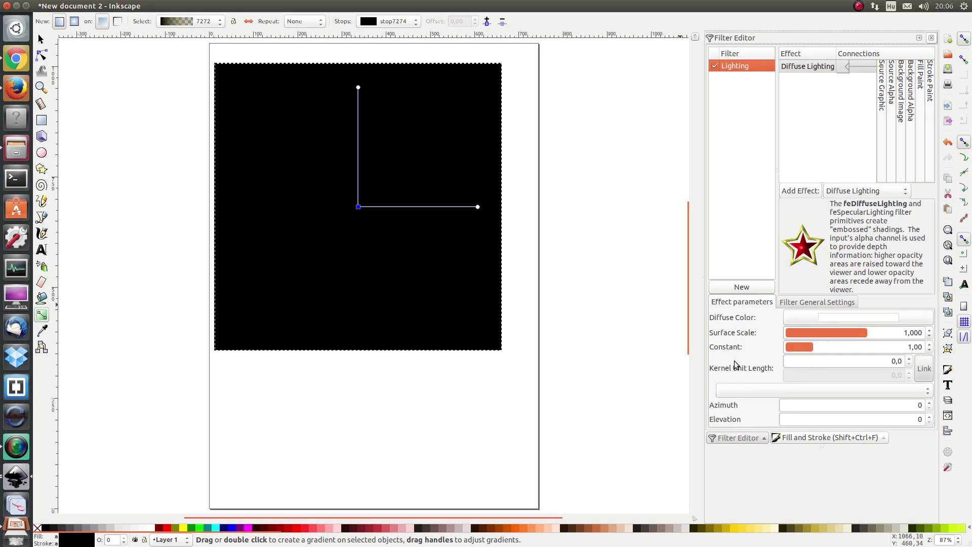
{"action": "left_click", "coordinate": [744, 395]}
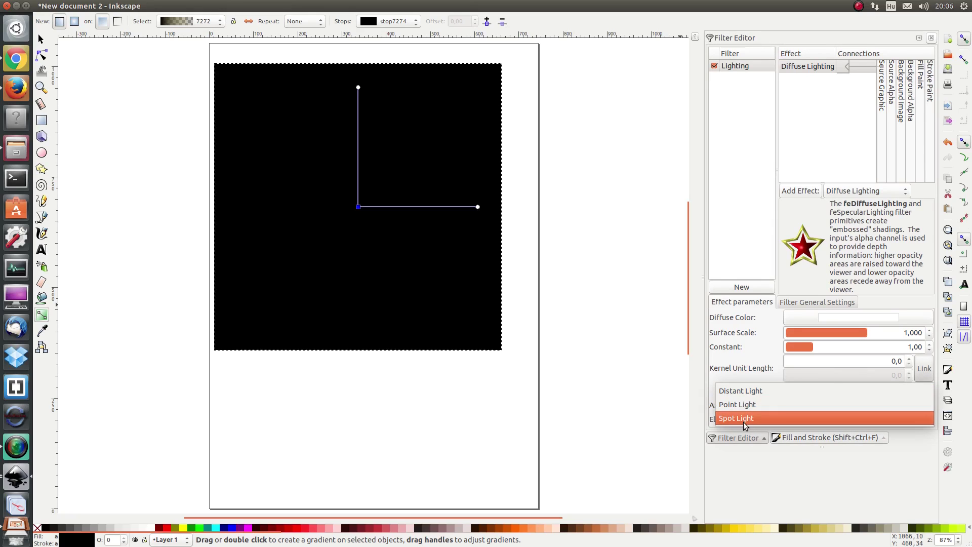
{"action": "left_click", "coordinate": [745, 390]}
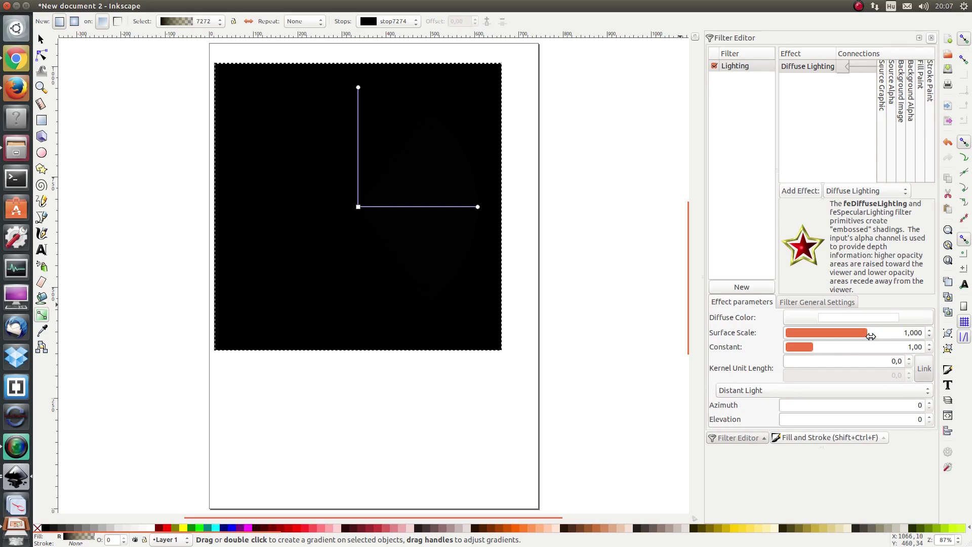
Raise the diffuse lighting's Surface Scale and Constant both to 5.
{"action": "left_click_drag", "start_coordinate": [870, 335], "coordinate": [960, 332]}
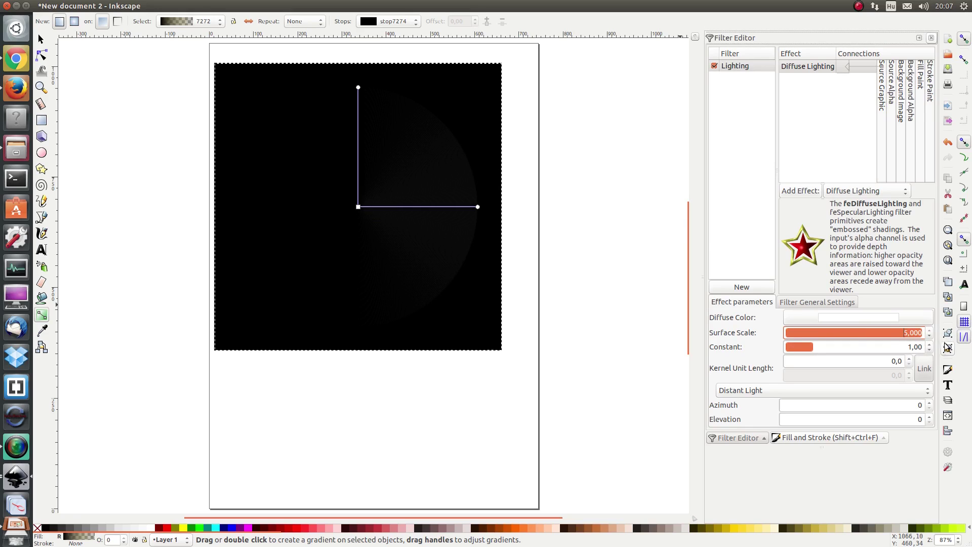
{"action": "left_click_drag", "start_coordinate": [823, 347], "coordinate": [921, 352]}
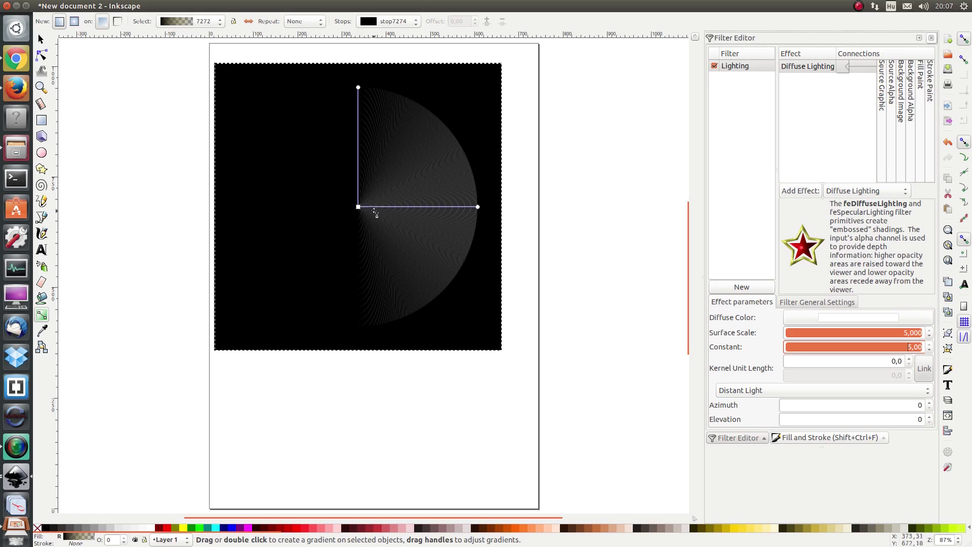
{"action": "left_click", "coordinate": [849, 195]}
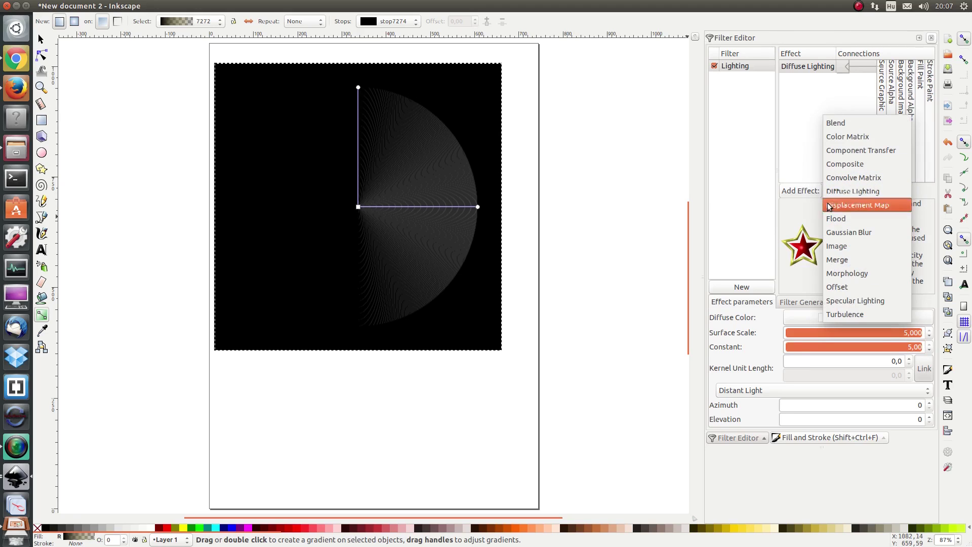
Add a Gaussian Blur with standard deviation 4,0 after the Diffuse Lighting, then reselect Diffuse Lighting.
{"action": "left_click", "coordinate": [828, 232]}
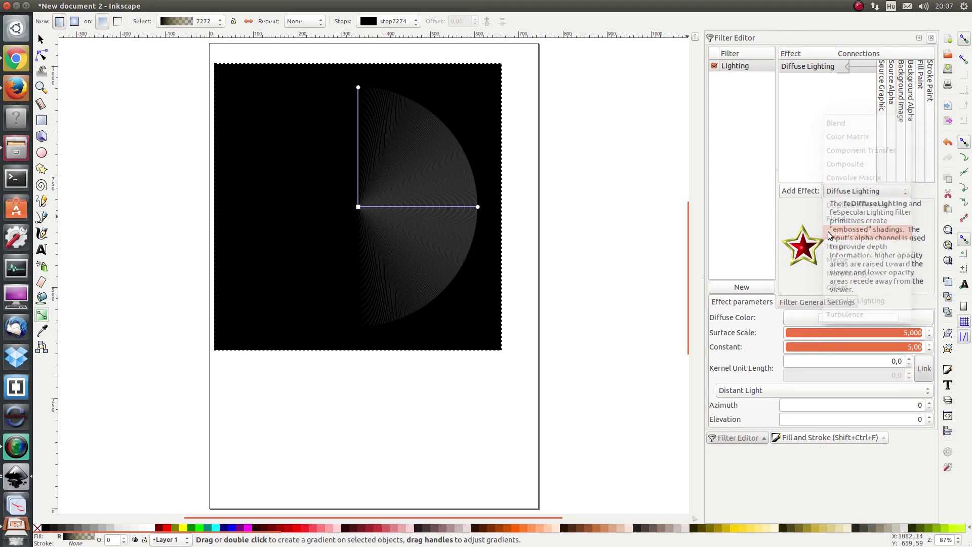
{"action": "left_click", "coordinate": [805, 192]}
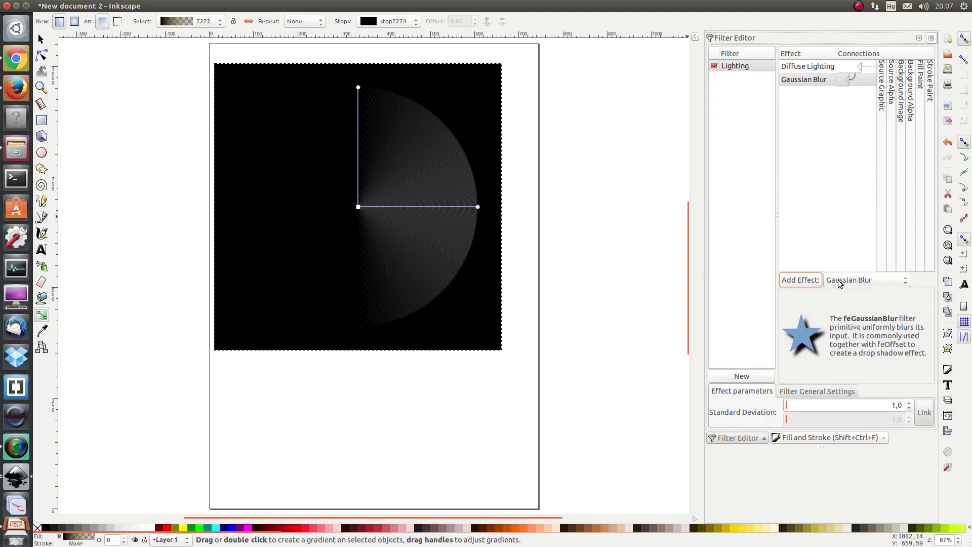
{"action": "left_click", "coordinate": [909, 403]}
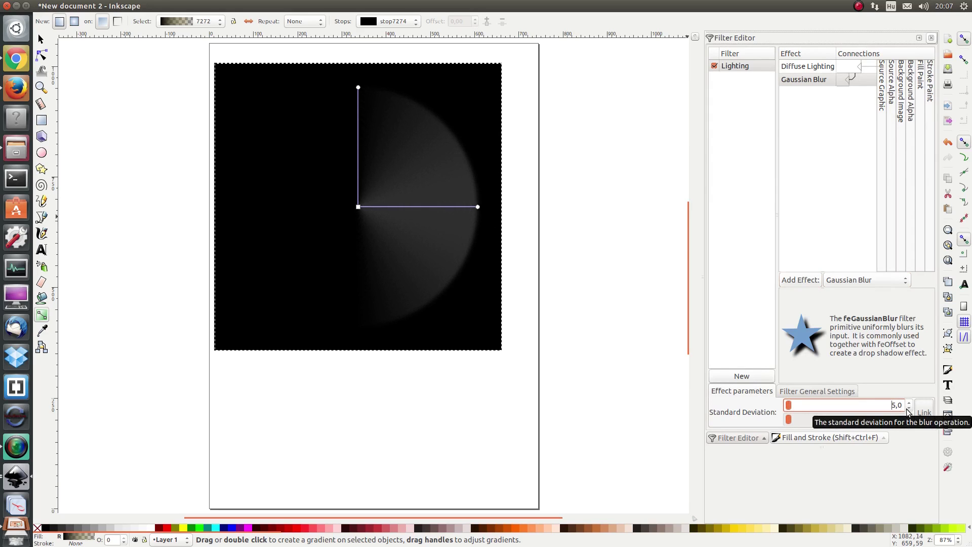
{"action": "left_click", "coordinate": [907, 409]}
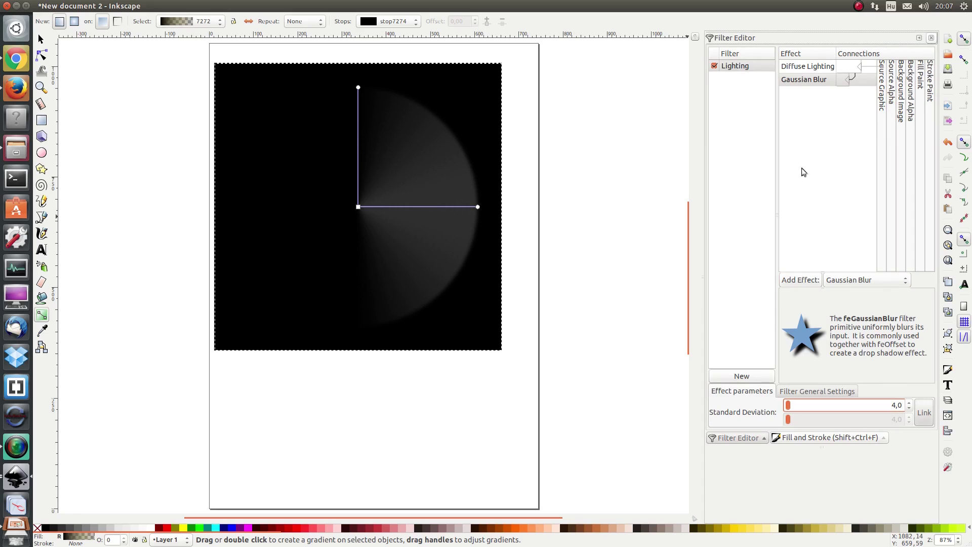
{"action": "left_click", "coordinate": [807, 67]}
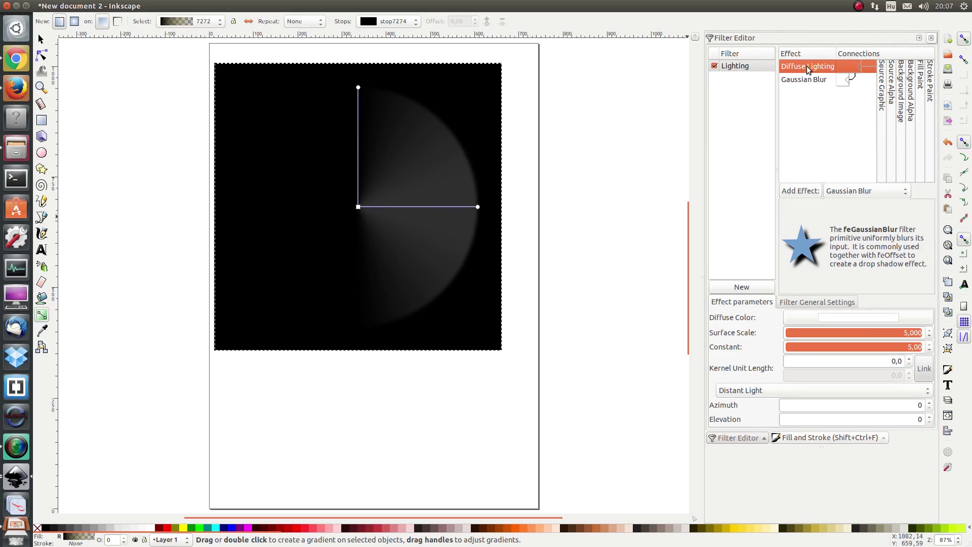
Set the diffuse lighting colour to bright green #09FF00.
{"action": "left_click", "coordinate": [846, 316]}
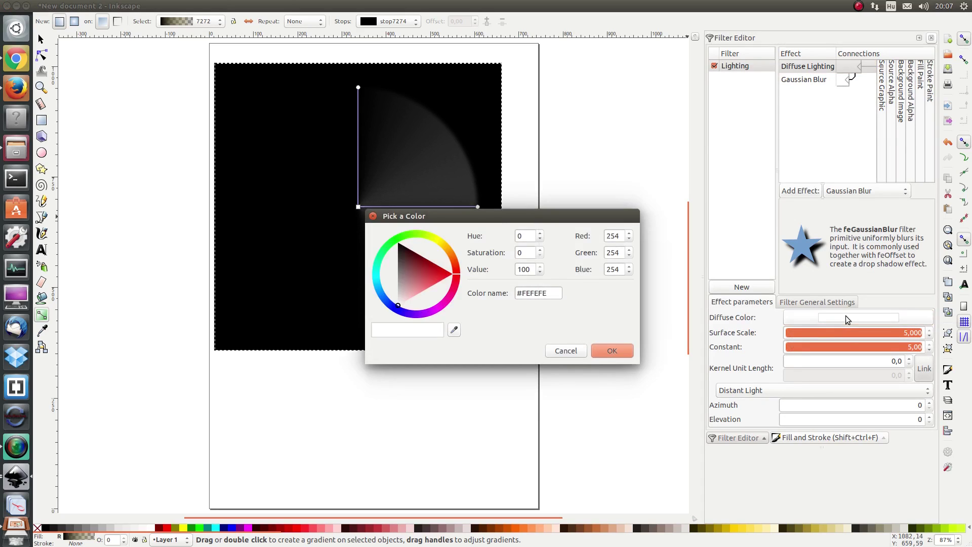
{"action": "left_click", "coordinate": [396, 238]}
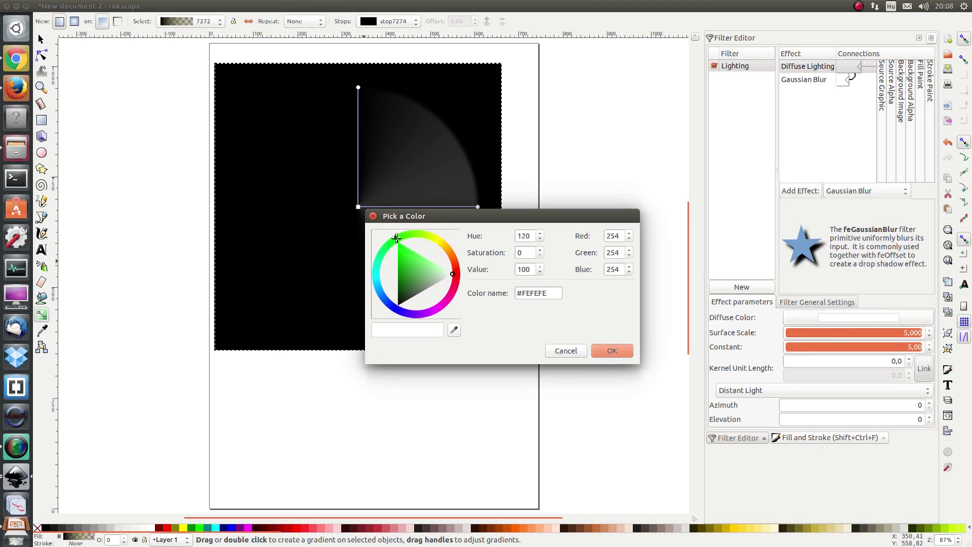
{"action": "left_click_drag", "start_coordinate": [418, 280], "coordinate": [399, 240]}
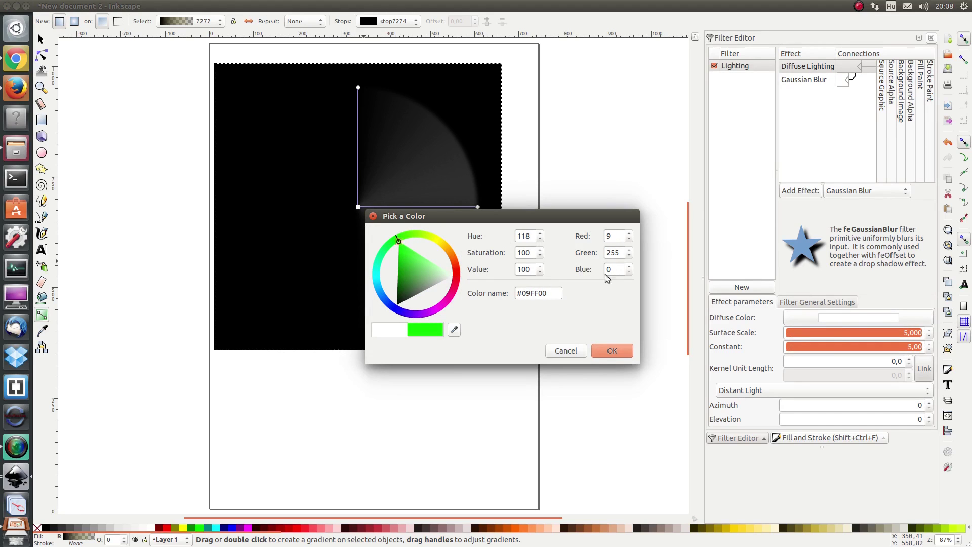
{"action": "left_click", "coordinate": [624, 351]}
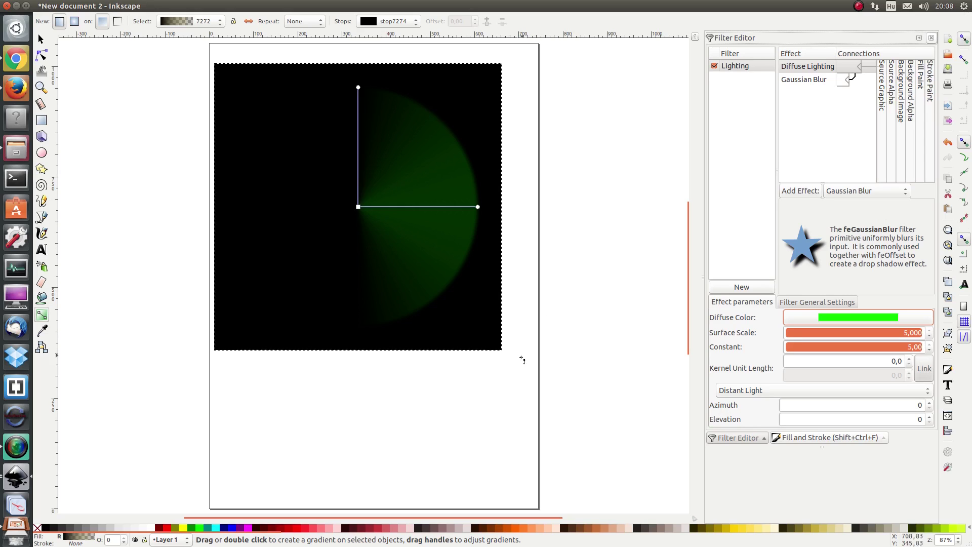
Rotate the distant light's azimuth to 44 degrees.
{"action": "left_click", "coordinate": [784, 409]}
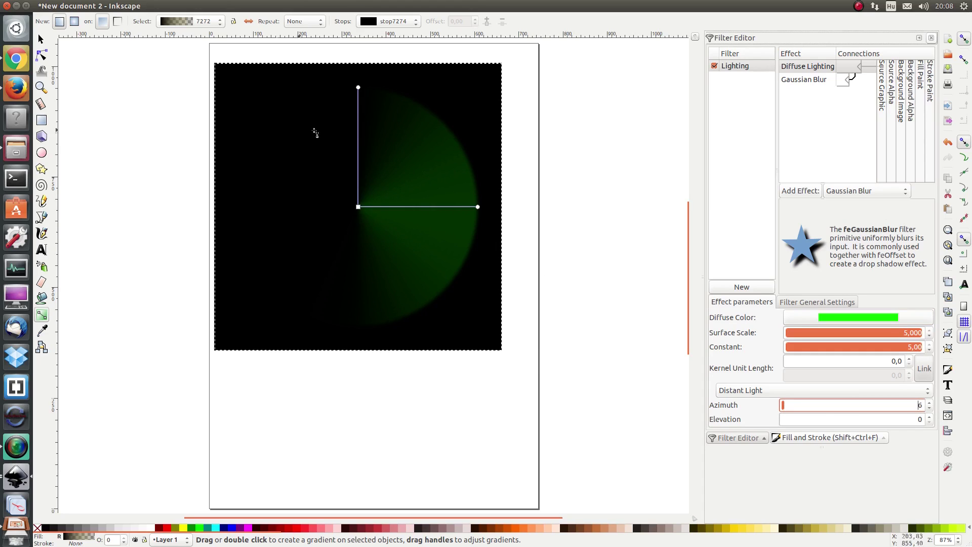
{"action": "left_click", "coordinate": [793, 409]}
{"action": "left_click_drag", "start_coordinate": [792, 409], "coordinate": [770, 410]}
Step the light's elevation up to 12, then back down to 10.
{"action": "left_click", "coordinate": [930, 416]}
{"action": "left_click", "coordinate": [930, 416]}
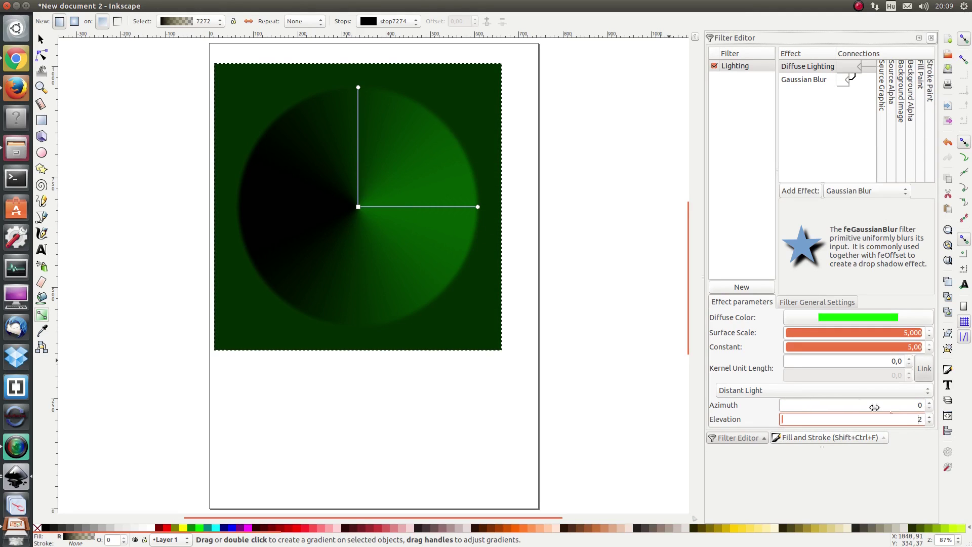
{"action": "left_click", "coordinate": [930, 416]}
{"action": "left_click", "coordinate": [930, 416]}
{"action": "left_click", "coordinate": [930, 417]}
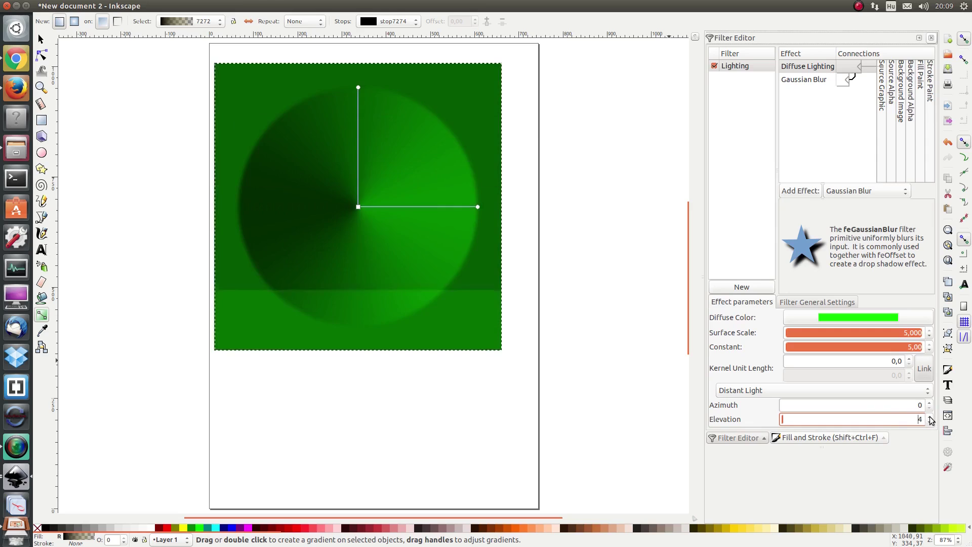
{"action": "left_click", "coordinate": [930, 416]}
{"action": "left_click", "coordinate": [930, 417]}
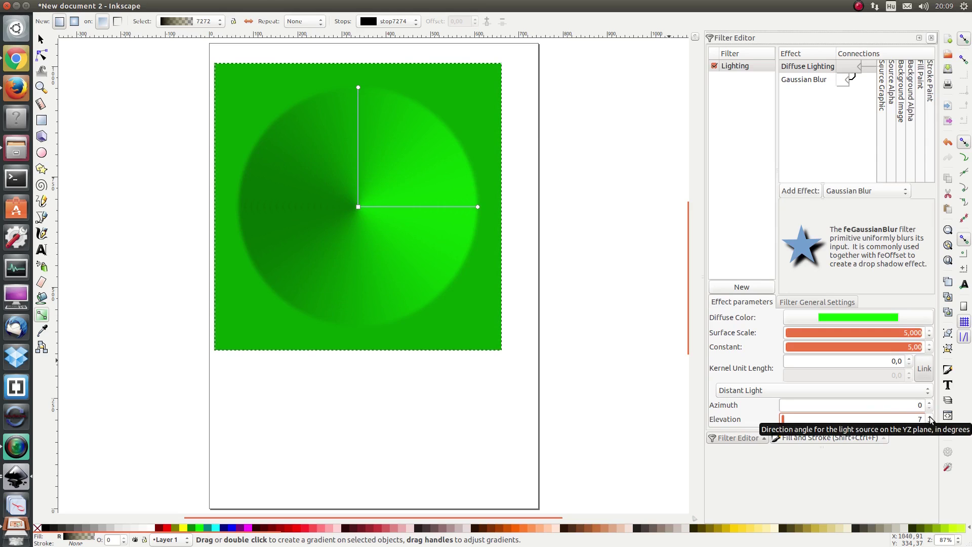
{"action": "left_click", "coordinate": [930, 416]}
{"action": "left_click", "coordinate": [930, 416]}
{"action": "left_click", "coordinate": [930, 416]}
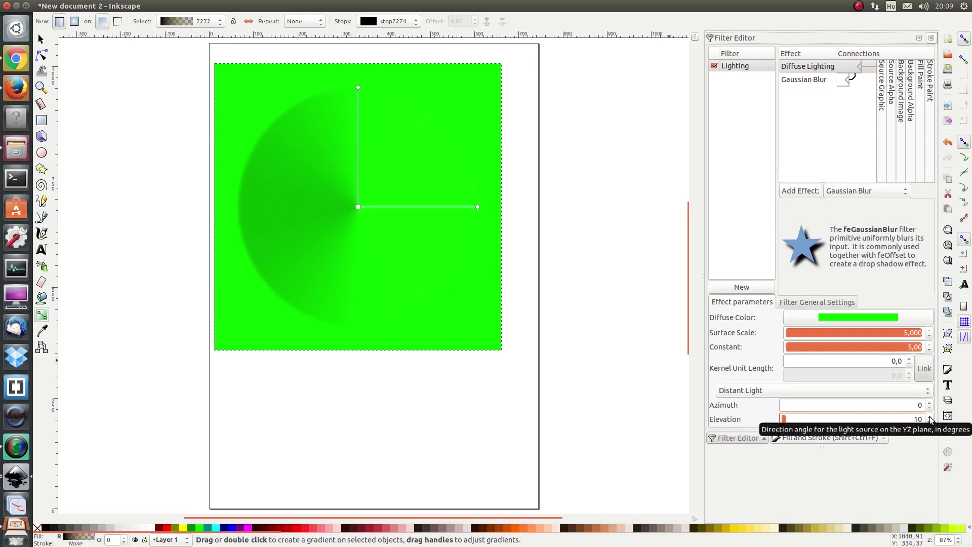
{"action": "left_click", "coordinate": [930, 417]}
{"action": "left_click", "coordinate": [930, 416]}
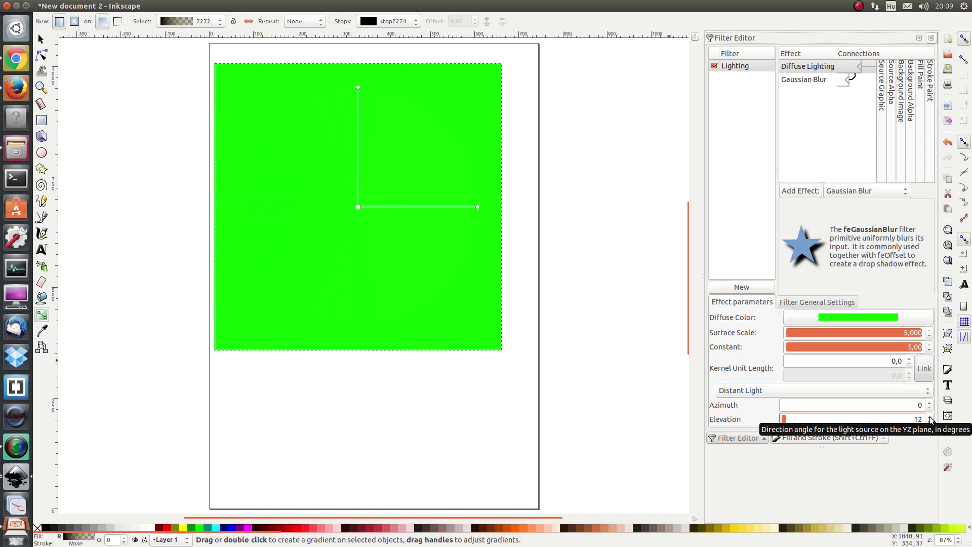
{"action": "left_click", "coordinate": [930, 421]}
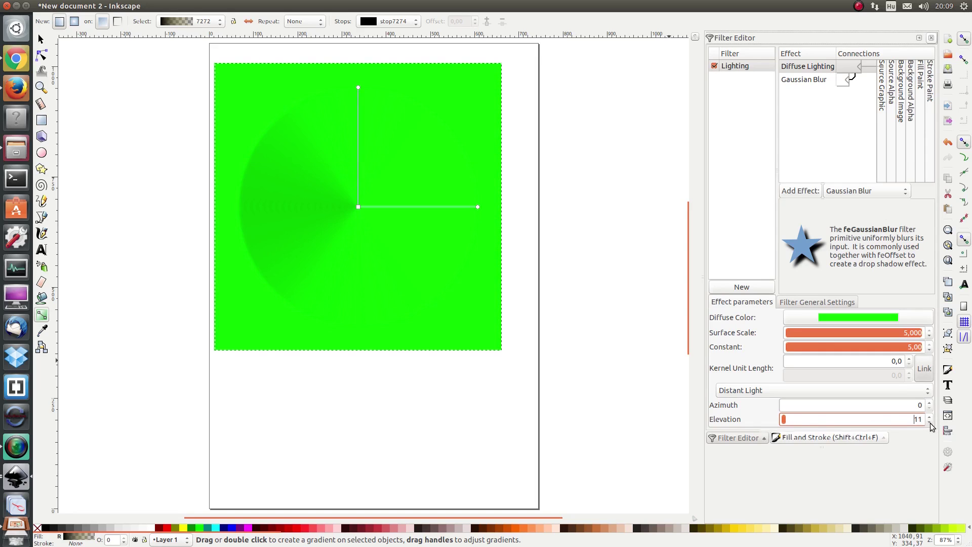
{"action": "left_click", "coordinate": [929, 422]}
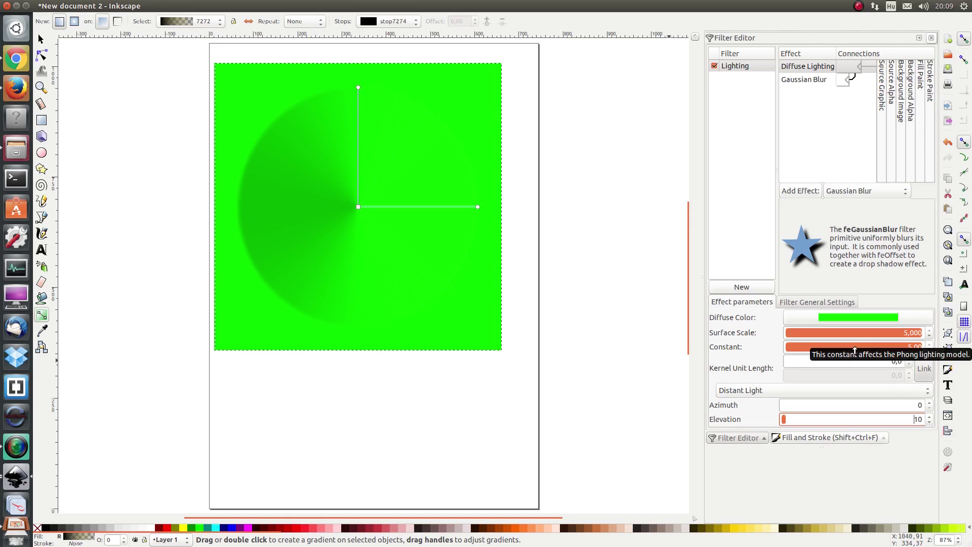
Lower the diffuse lighting constant to 2,07 and raise the elevation to 18.
{"action": "left_click_drag", "start_coordinate": [899, 347], "coordinate": [836, 347]}
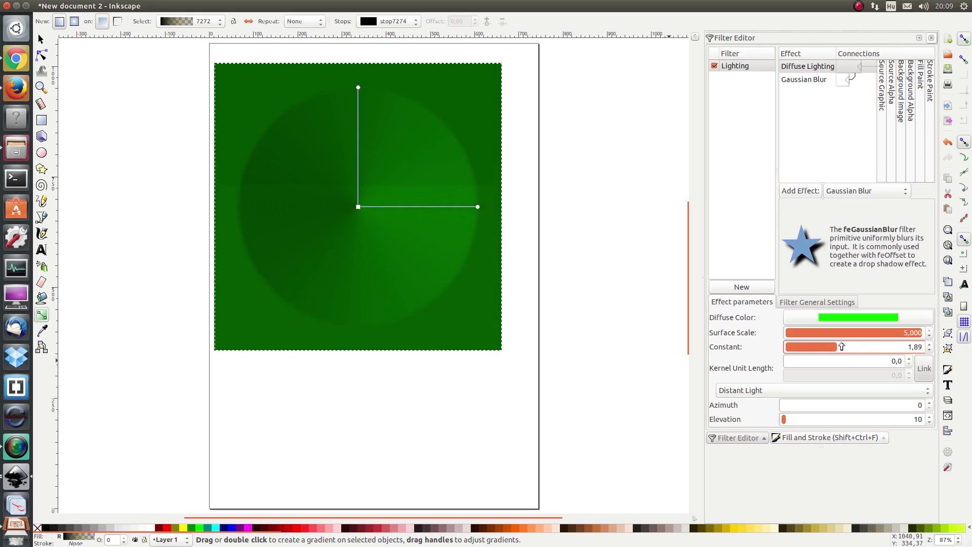
{"action": "left_click", "coordinate": [842, 347]}
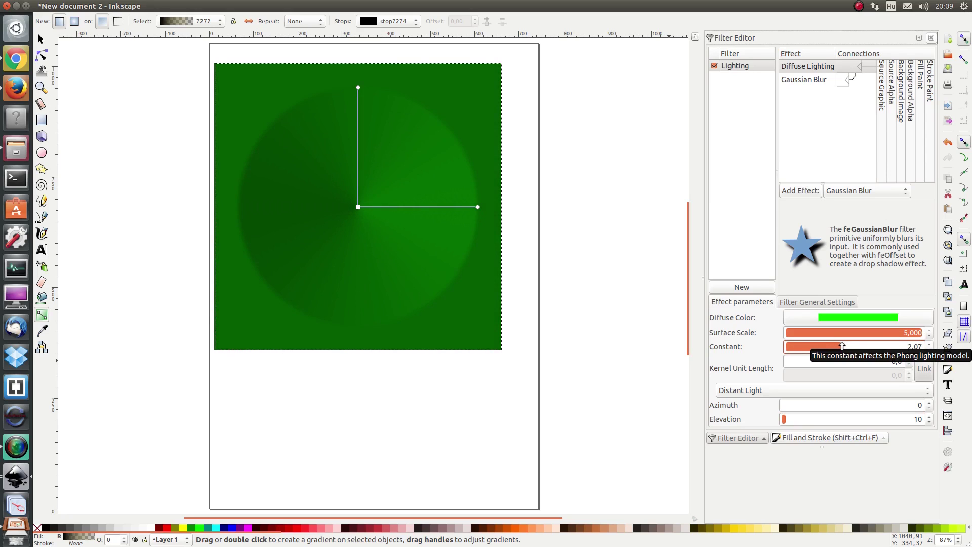
{"action": "left_click", "coordinate": [929, 417]}
{"action": "left_click", "coordinate": [930, 416]}
{"action": "left_click", "coordinate": [930, 417]}
{"action": "left_click", "coordinate": [930, 417]}
{"action": "left_click", "coordinate": [930, 417]}
{"action": "left_click", "coordinate": [930, 417]}
{"action": "left_click", "coordinate": [930, 417]}
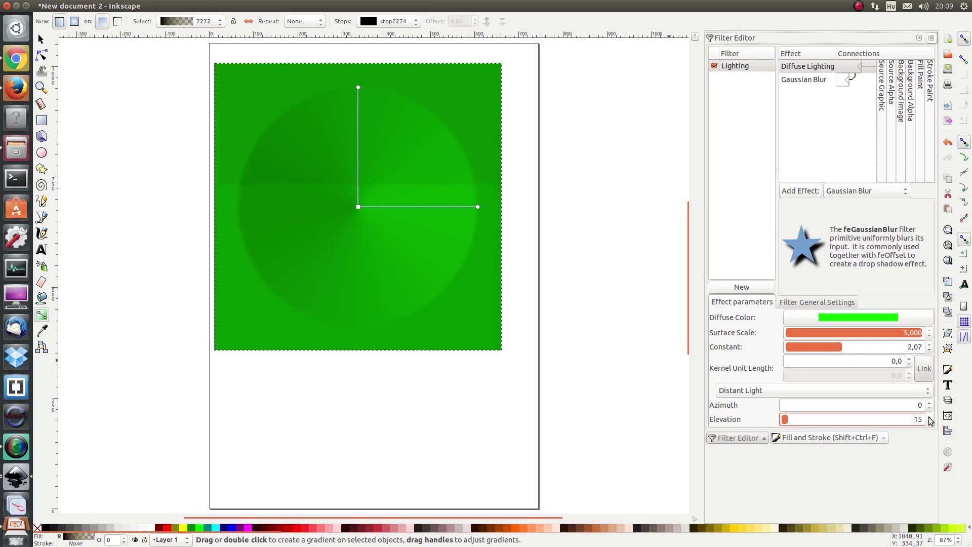
{"action": "left_click", "coordinate": [929, 417]}
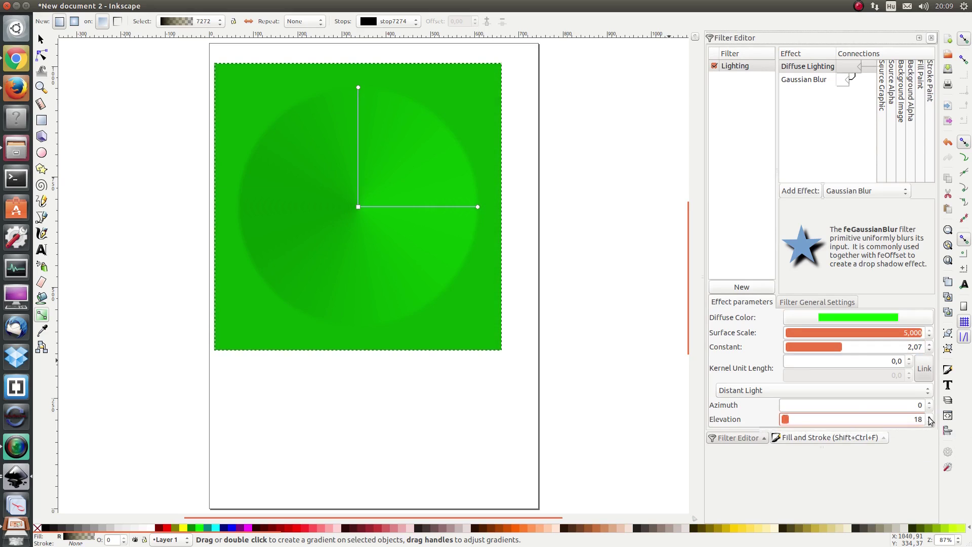
Push the light's elevation through 56, 118 and 190 up to 242.
{"action": "left_click", "coordinate": [803, 419]}
{"action": "left_click_drag", "start_coordinate": [803, 420], "coordinate": [815, 421]}
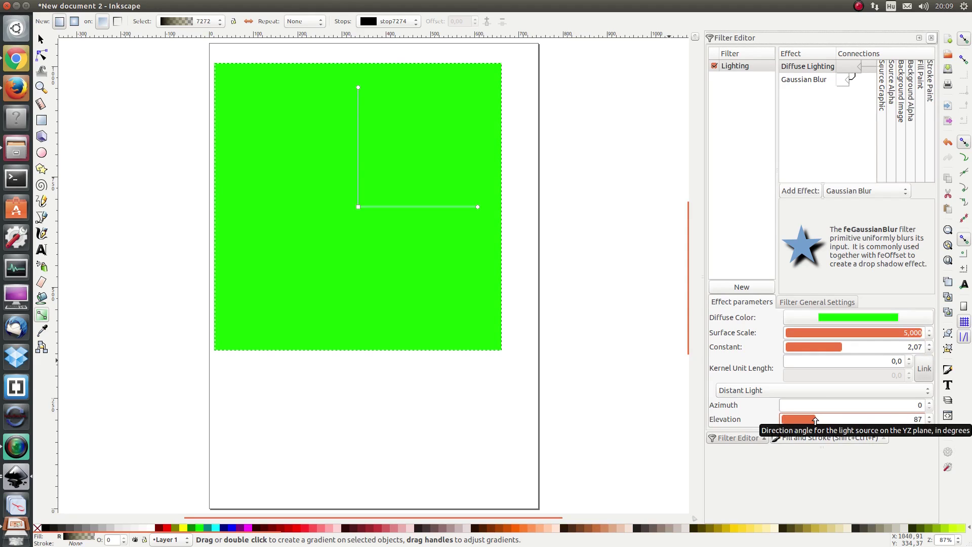
{"action": "left_click_drag", "start_coordinate": [827, 422], "coordinate": [851, 420]}
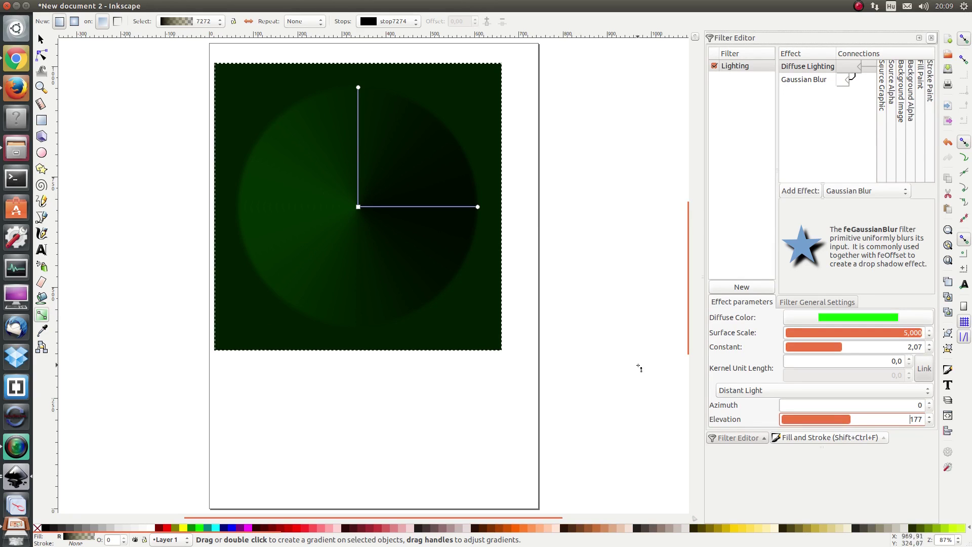
{"action": "left_click", "coordinate": [856, 421]}
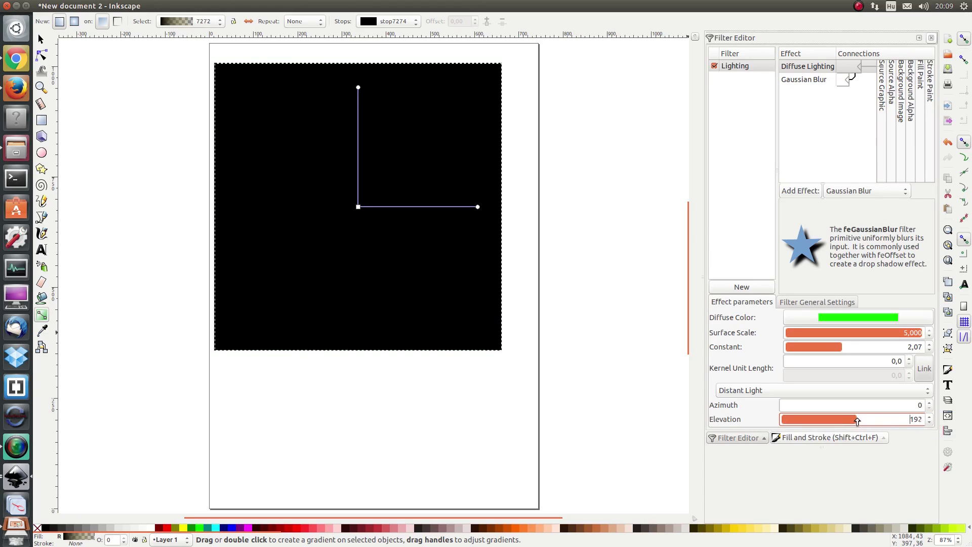
{"action": "scroll", "coordinate": [857, 422], "scroll_direction": "up", "scroll_amount": 1}
{"action": "scroll", "coordinate": [857, 421], "scroll_direction": "up", "scroll_amount": 8}
{"action": "left_click_drag", "start_coordinate": [874, 423], "coordinate": [741, 417]}
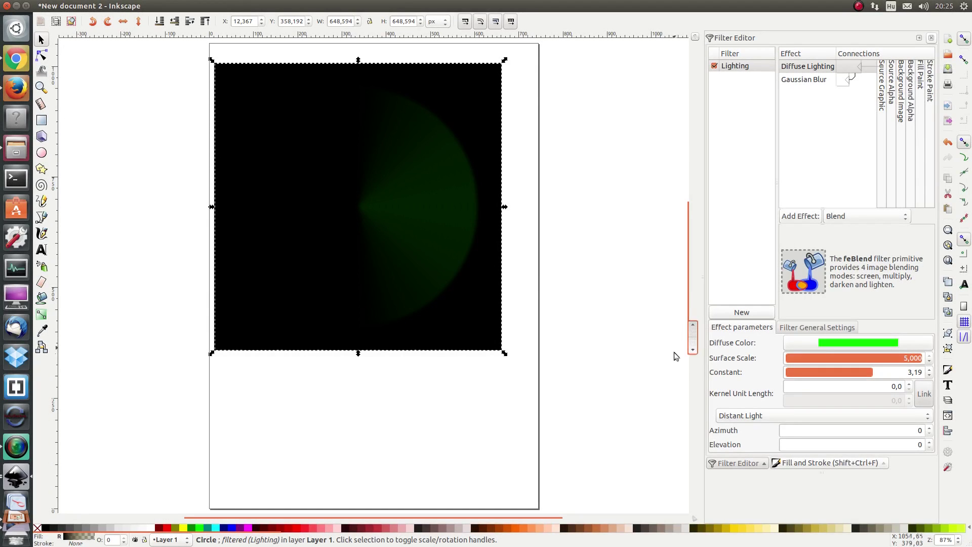
Switch the diffuse light source to a Point Light and inspect its location values.
{"action": "left_click", "coordinate": [765, 417]}
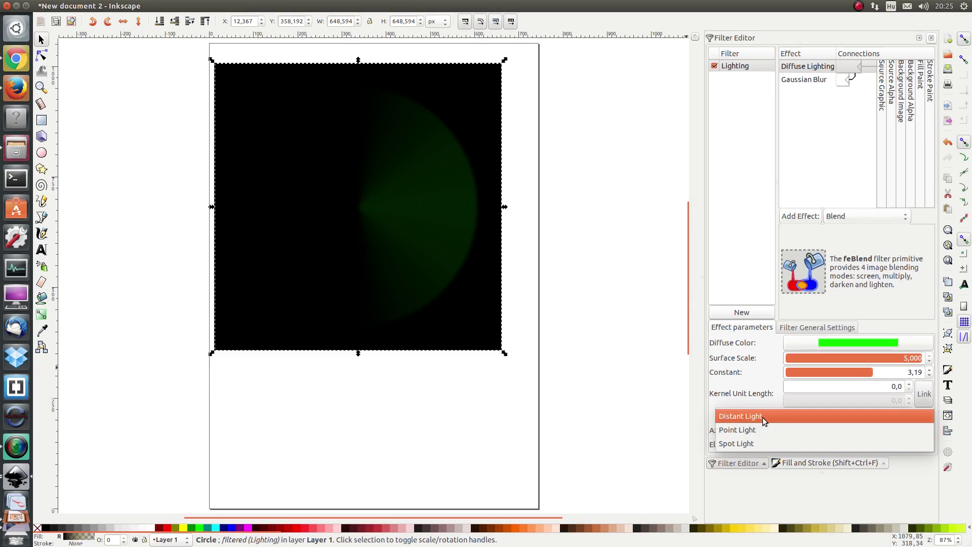
{"action": "left_click", "coordinate": [762, 427]}
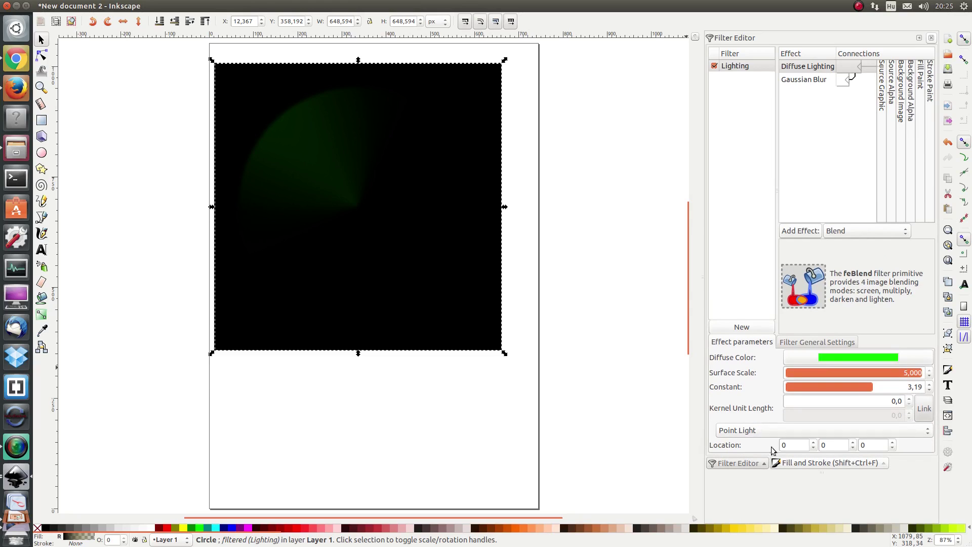
{"action": "left_click", "coordinate": [793, 445]}
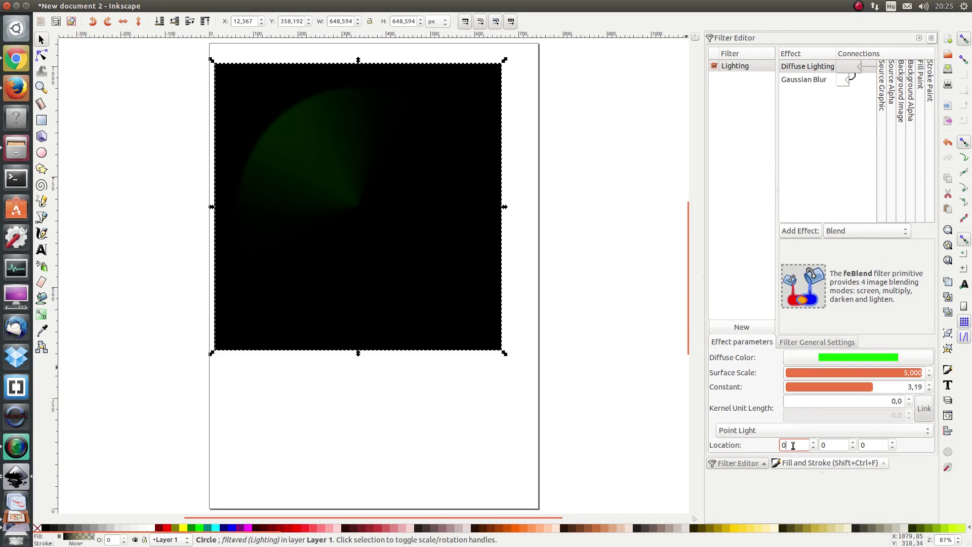
{"action": "left_click", "coordinate": [845, 446]}
{"action": "left_click", "coordinate": [876, 446]}
Step through the point light's X, Y, Z location fields and select Z for replacement.
{"action": "left_click", "coordinate": [796, 445]}
{"action": "left_click", "coordinate": [838, 445]}
{"action": "left_click", "coordinate": [871, 446]}
{"action": "left_click", "coordinate": [792, 445]}
{"action": "left_click", "coordinate": [837, 445]}
{"action": "left_click", "coordinate": [870, 445]}
{"action": "double_click", "coordinate": [863, 445]}
Set the point light location to X -200, Y 500, Z 50.
{"action": "type", "text": "50"}
{"action": "key", "text": "Return"}
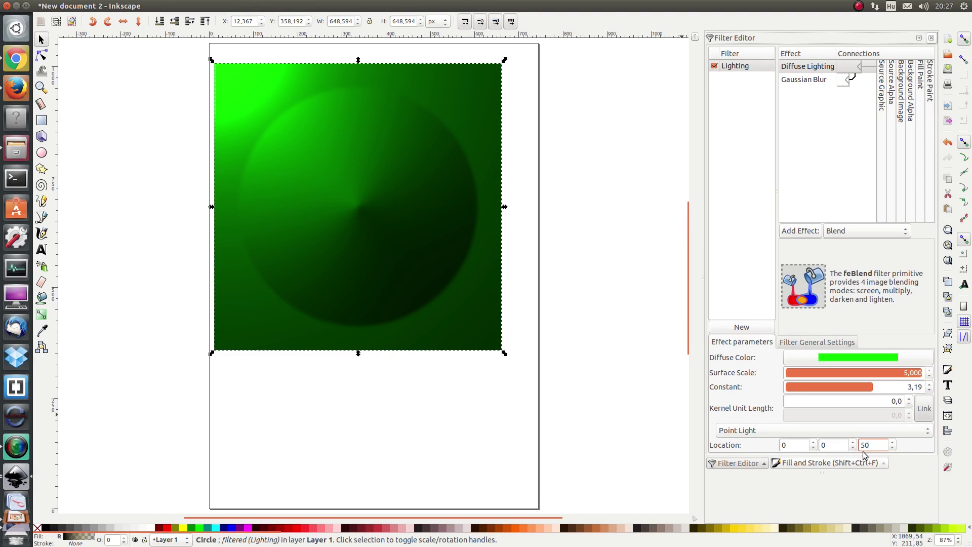
{"action": "double_click", "coordinate": [831, 443]}
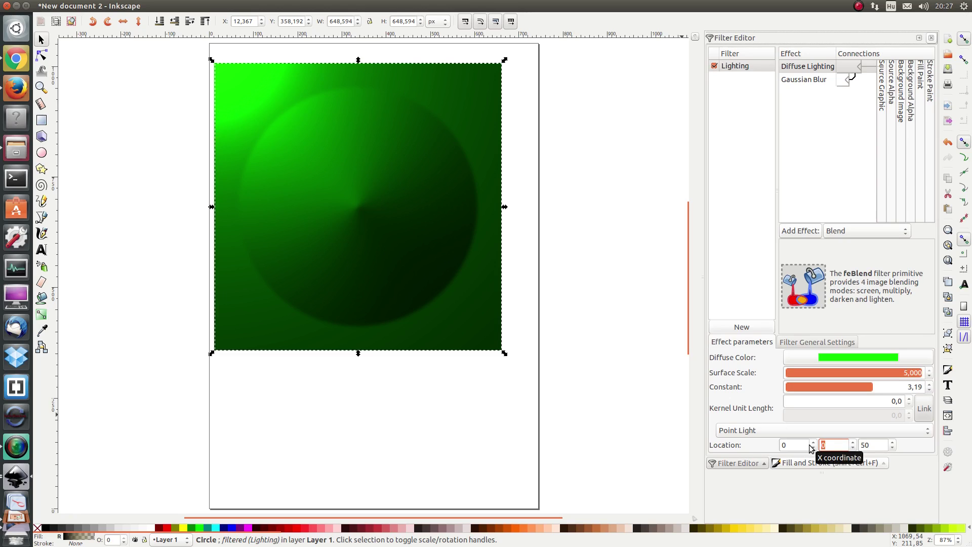
{"action": "type", "text": "50"}
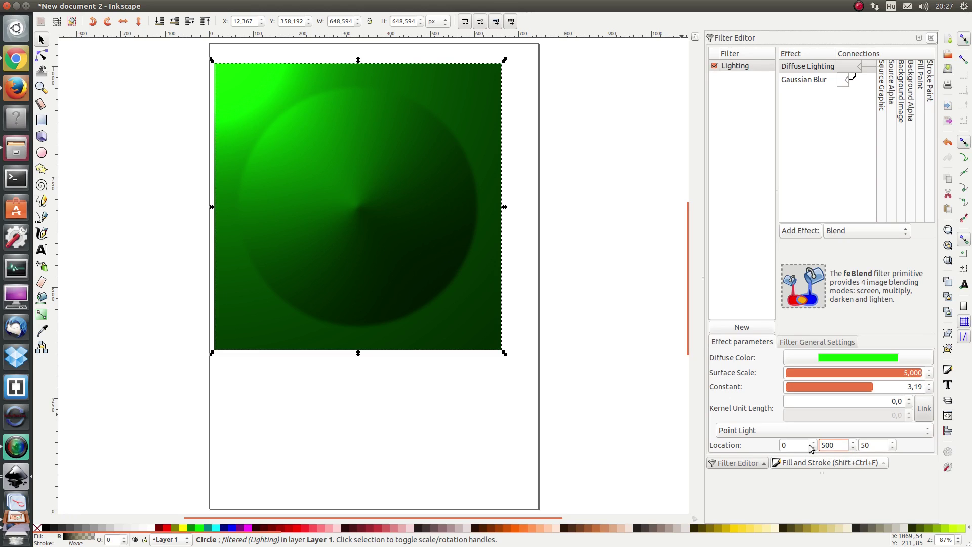
{"action": "type", "text": "0"}
{"action": "key", "text": "Return"}
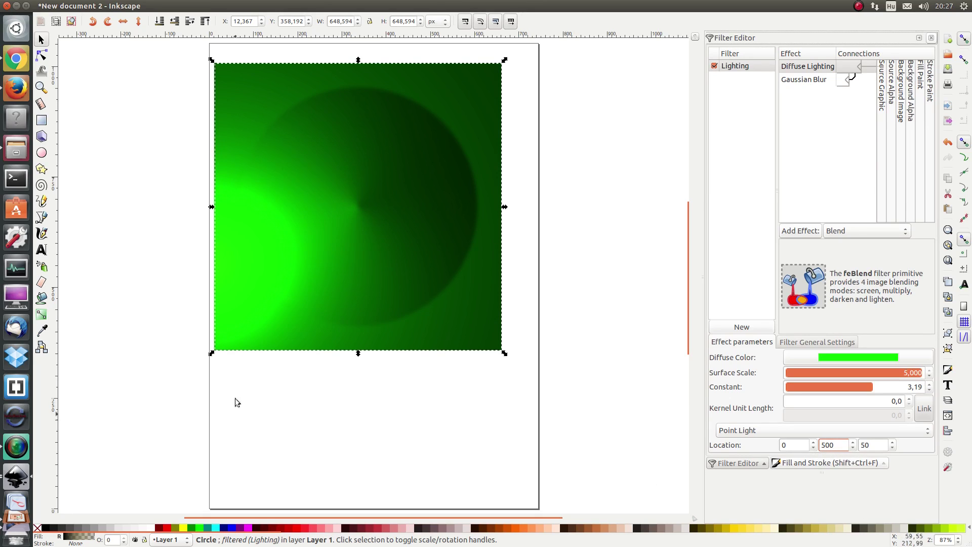
{"action": "double_click", "coordinate": [795, 444]}
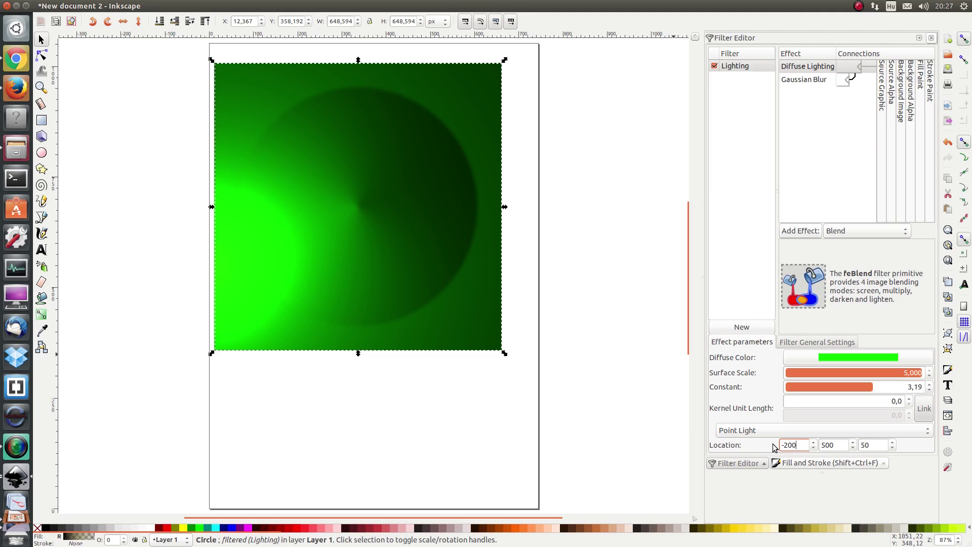
{"action": "key", "text": "Return"}
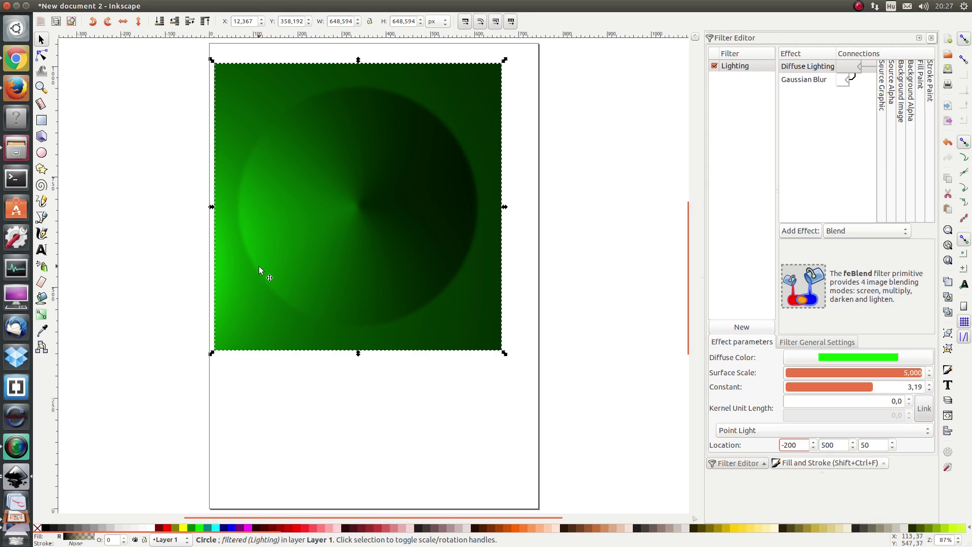
Switch the light source to a Spot Light and look through its Location and Points At values.
{"action": "left_click", "coordinate": [735, 431]}
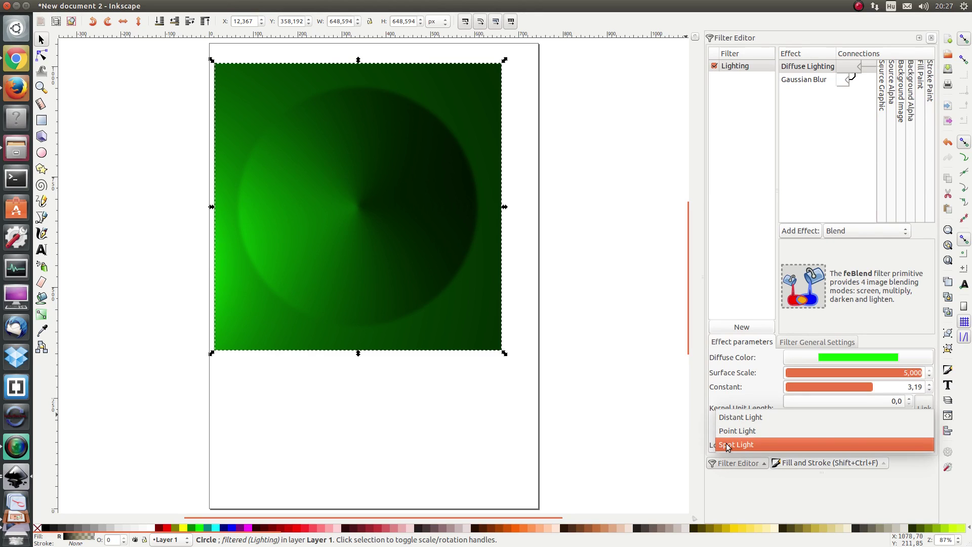
{"action": "left_click", "coordinate": [726, 445]}
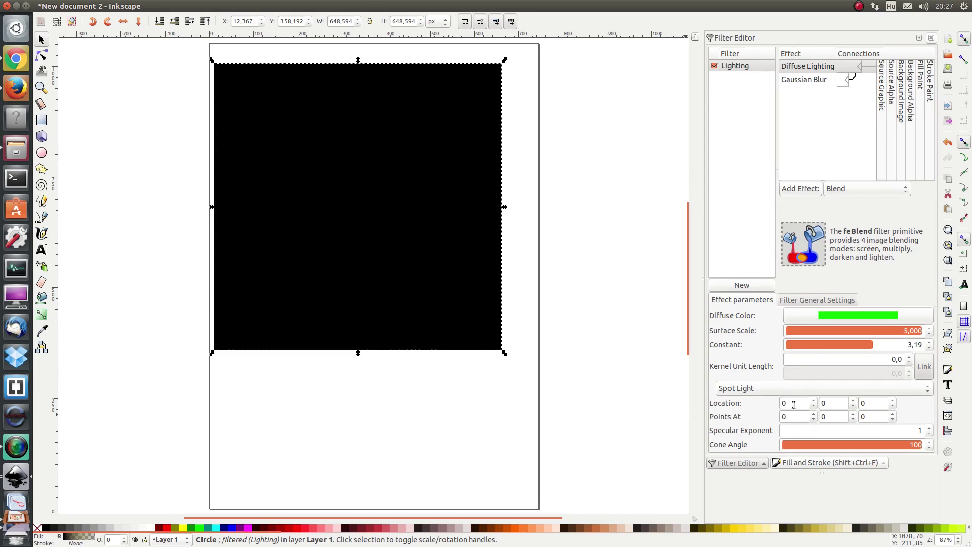
{"action": "left_click", "coordinate": [842, 404]}
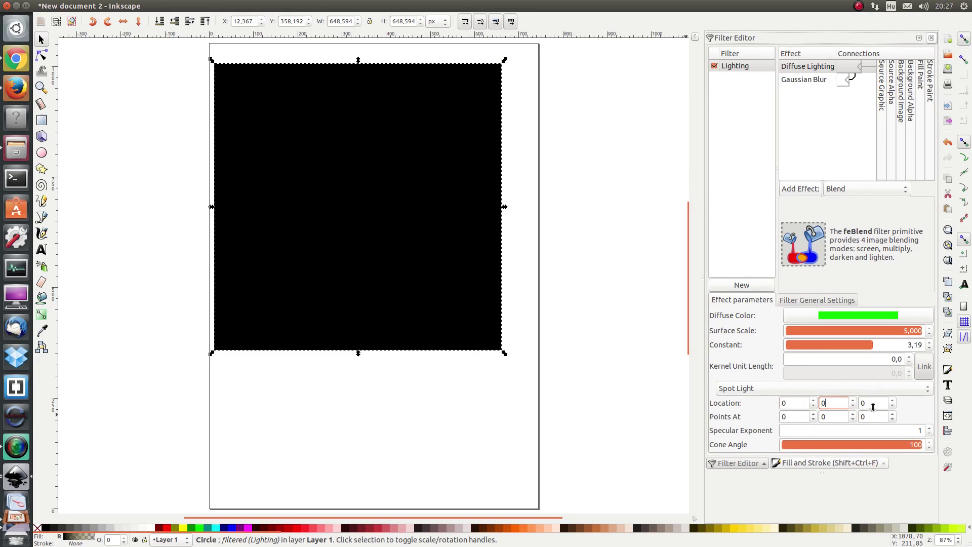
{"action": "left_click", "coordinate": [796, 402]}
{"action": "left_click", "coordinate": [837, 404]}
{"action": "left_click", "coordinate": [869, 403]}
{"action": "left_click", "coordinate": [797, 415]}
{"action": "left_click", "coordinate": [832, 416]}
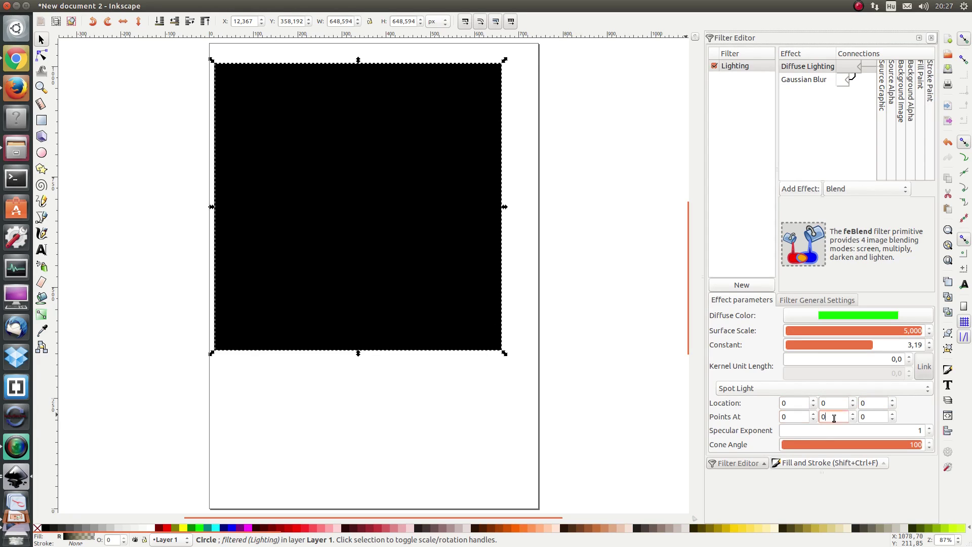
{"action": "left_click", "coordinate": [879, 417]}
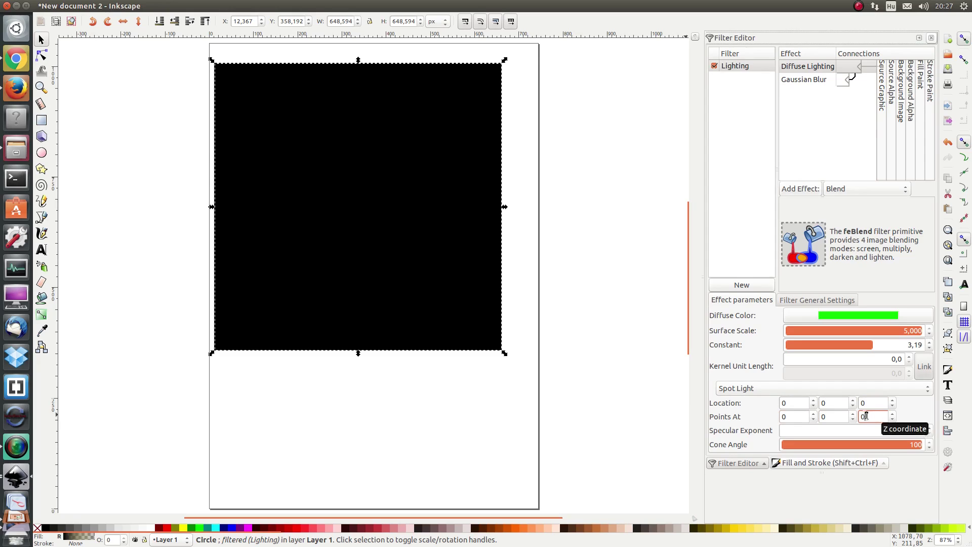
Set the spot light's location Z to 50 and select its Points At X value.
{"action": "left_click", "coordinate": [793, 402]}
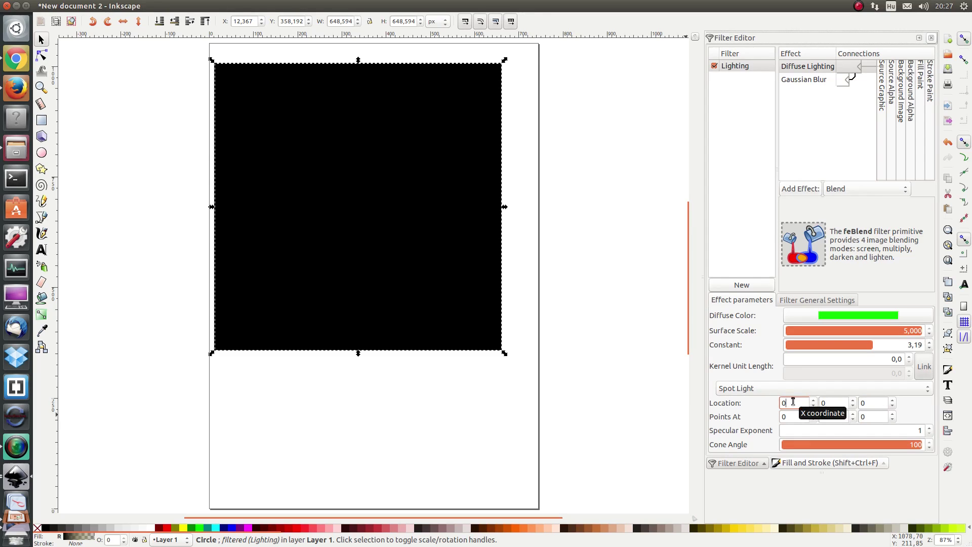
{"action": "left_click", "coordinate": [835, 402]}
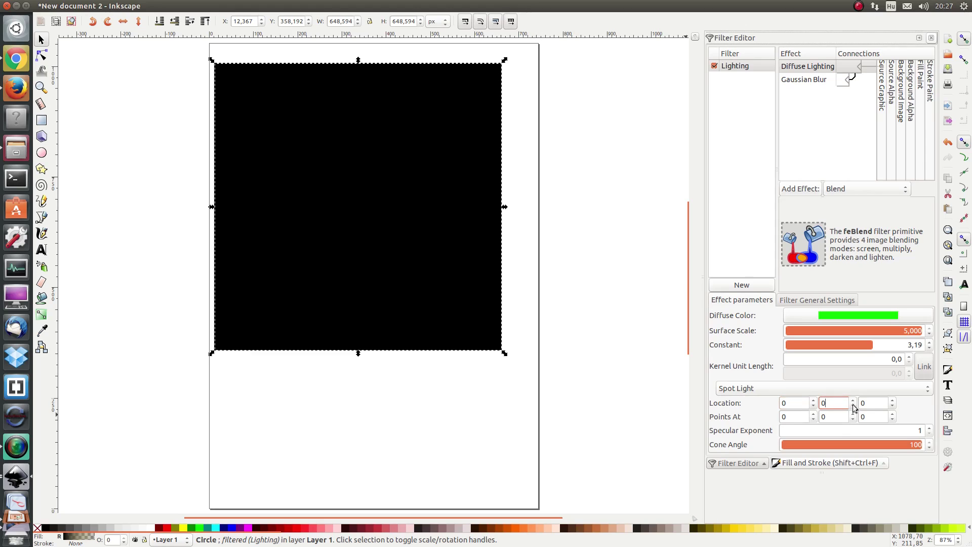
{"action": "left_click", "coordinate": [870, 403]}
{"action": "type", "text": "50"}
{"action": "key", "text": "Return"}
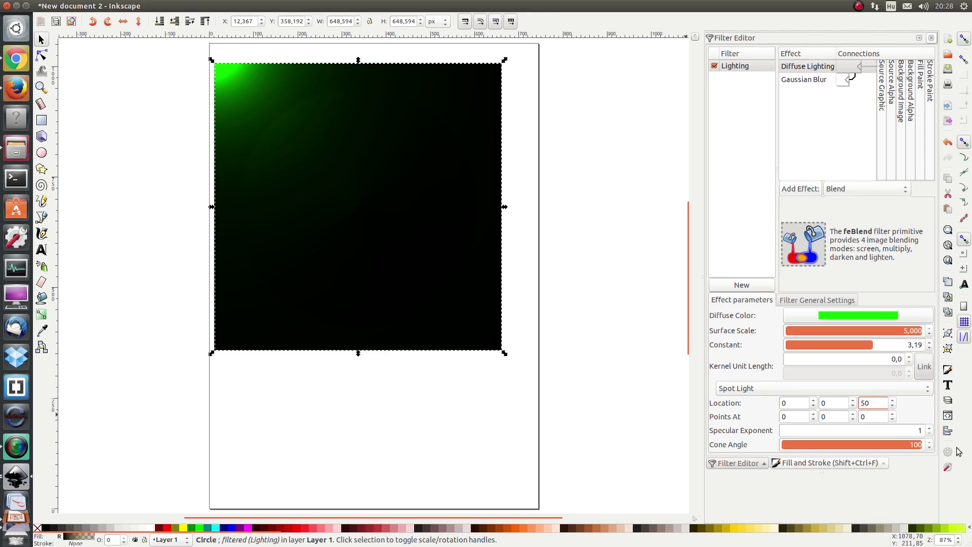
{"action": "left_click", "coordinate": [796, 421]}
{"action": "double_click", "coordinate": [795, 416]}
Point the spot light at X 300 and Y 300.
{"action": "type", "text": "300"}
{"action": "key", "text": "Return"}
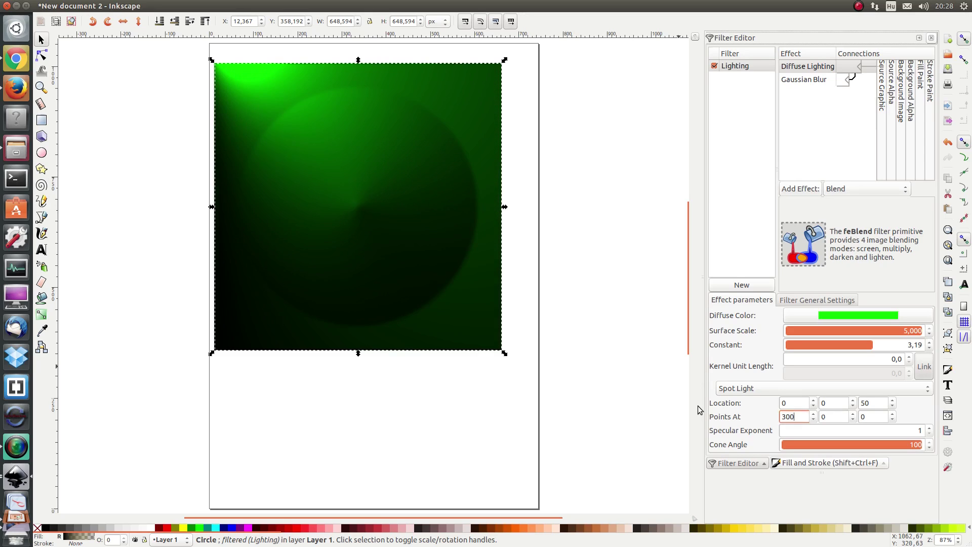
{"action": "key", "text": "Tab"}
{"action": "key", "text": "Return"}
{"action": "key", "text": "Tab"}
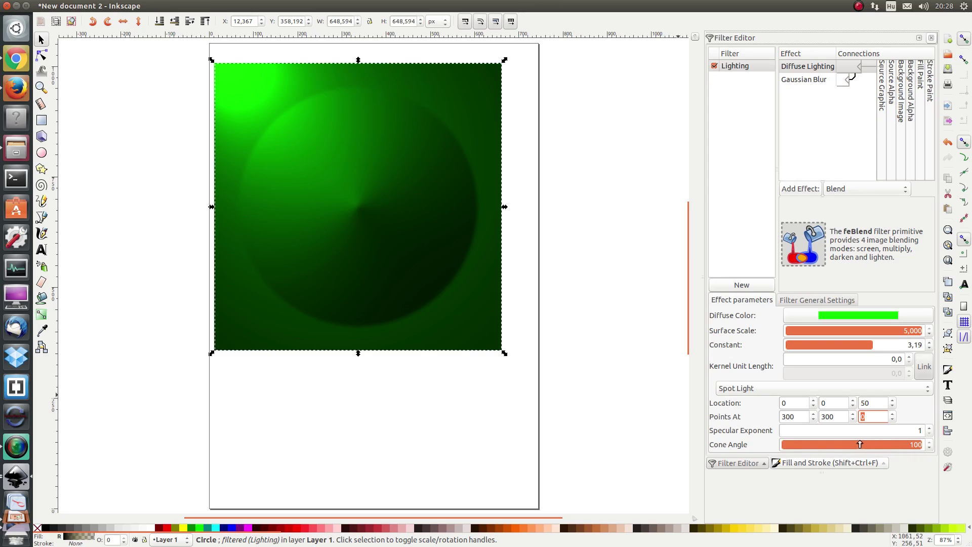
Narrow the spot light's cone angle to about 13°.
{"action": "left_click", "coordinate": [844, 445]}
{"action": "left_click", "coordinate": [827, 445]}
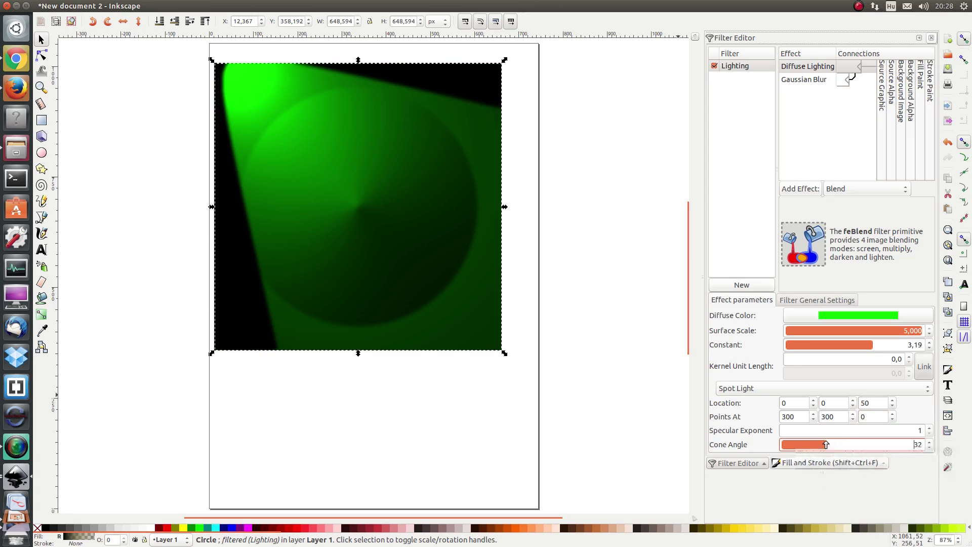
{"action": "left_click_drag", "start_coordinate": [828, 444], "coordinate": [799, 447]}
{"action": "left_click", "coordinate": [789, 448]}
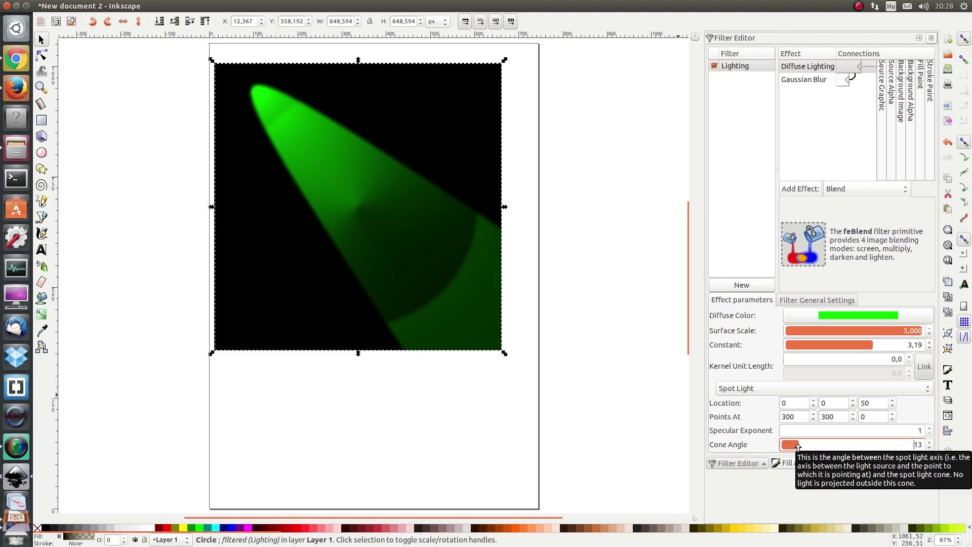
Move the spot light's location to X 300, Y 300.
{"action": "double_click", "coordinate": [793, 404]}
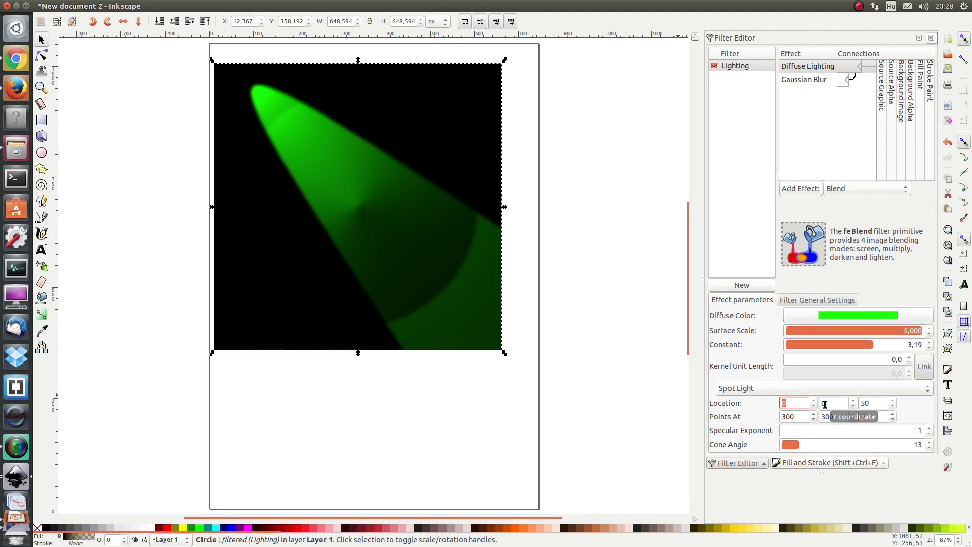
{"action": "type", "text": "300"}
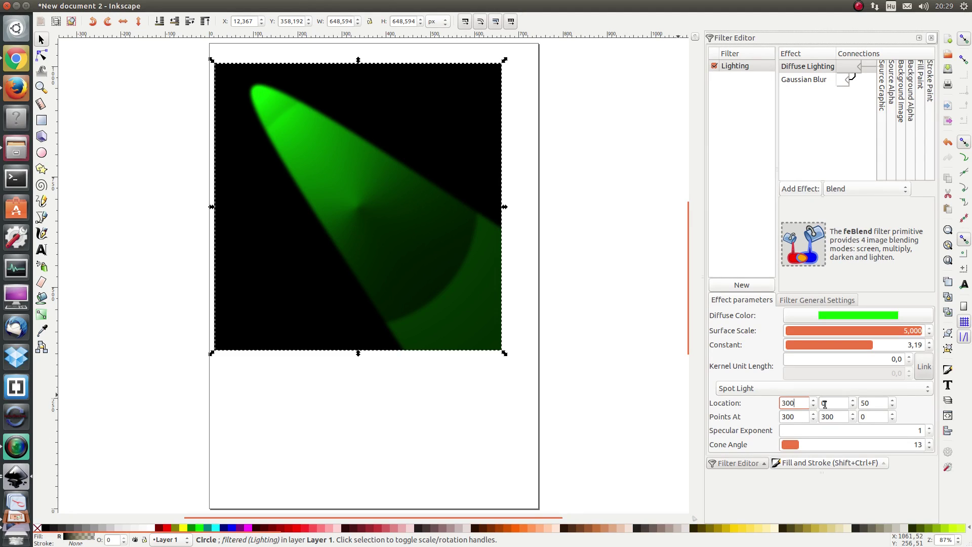
{"action": "double_click", "coordinate": [825, 403]}
{"action": "type", "text": "300"}
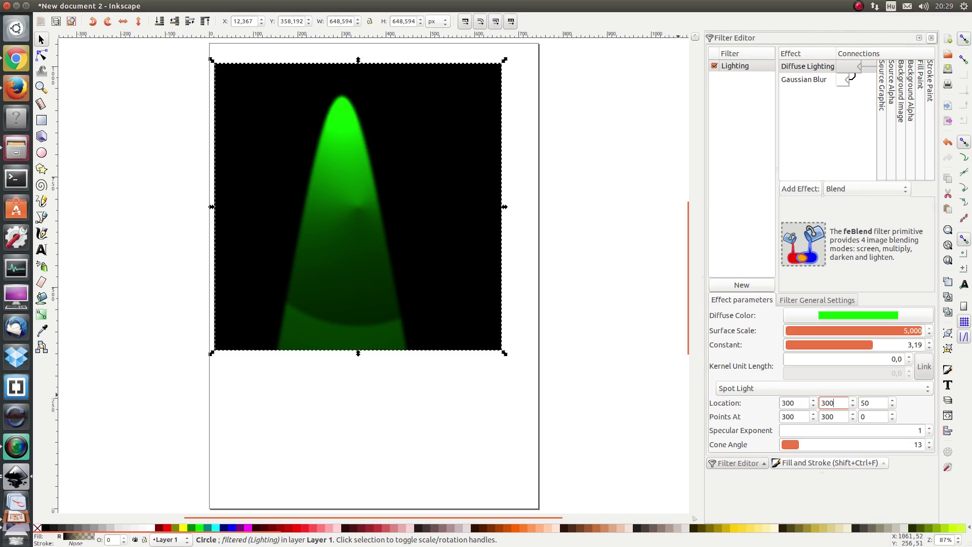
{"action": "key", "text": "Return"}
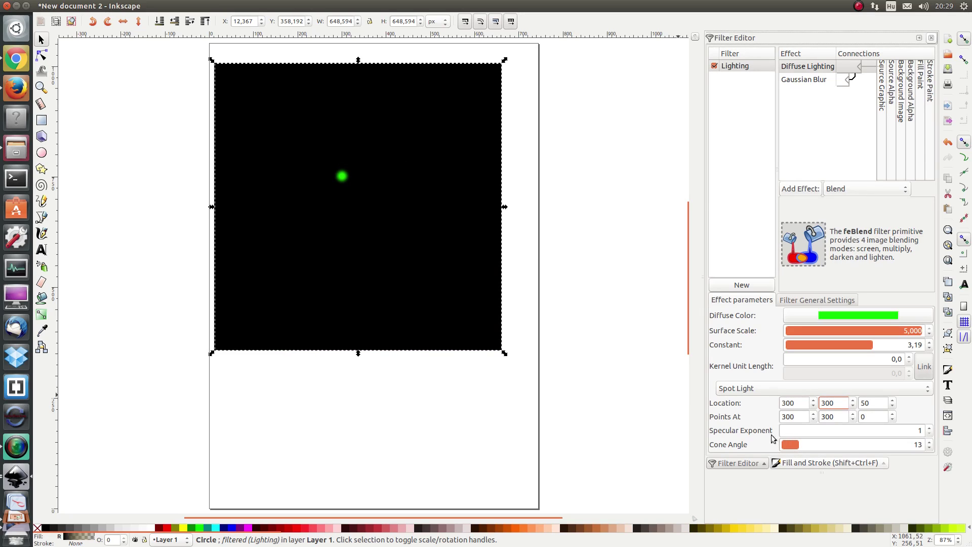
Widen the spot light's cone angle to 80°.
{"action": "left_click", "coordinate": [835, 413]}
{"action": "left_click", "coordinate": [870, 416]}
{"action": "left_click_drag", "start_coordinate": [813, 447], "coordinate": [895, 446]}
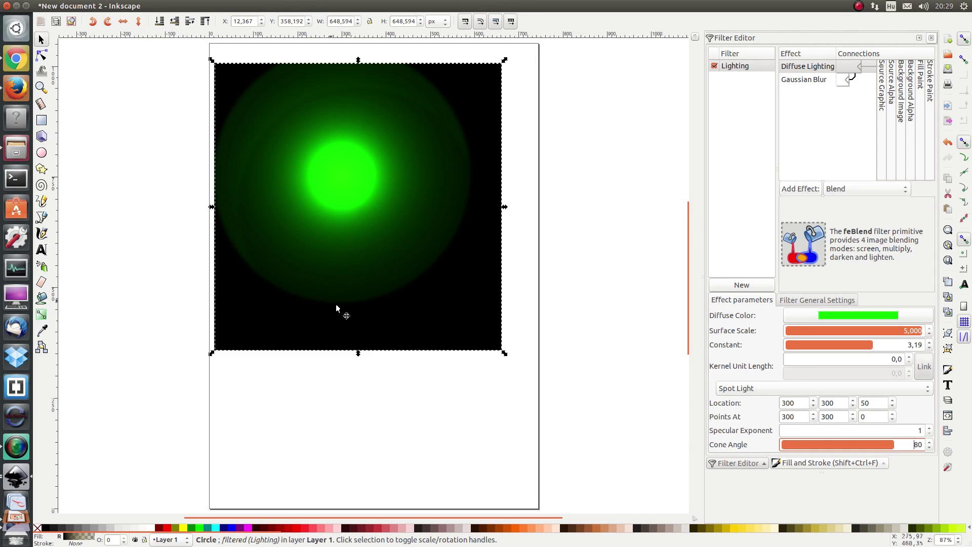
Add a Specular Lighting primitive and move it above Gaussian Blur.
{"action": "left_click", "coordinate": [821, 444]}
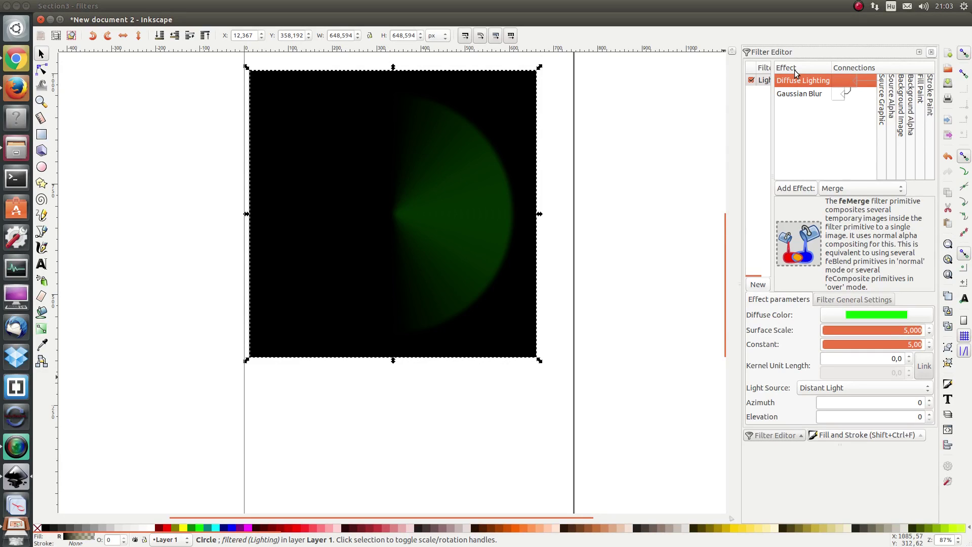
{"action": "left_click", "coordinate": [867, 187]}
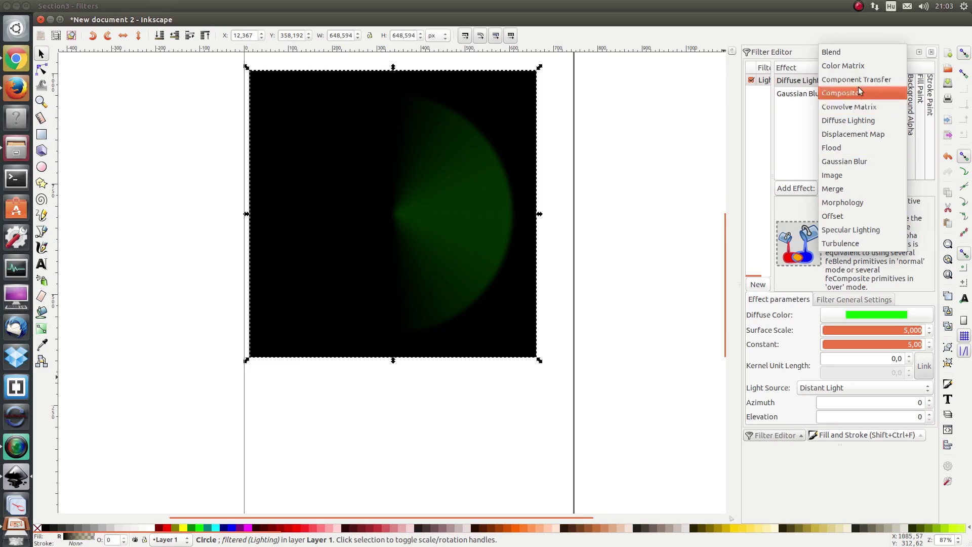
{"action": "left_click", "coordinate": [857, 232]}
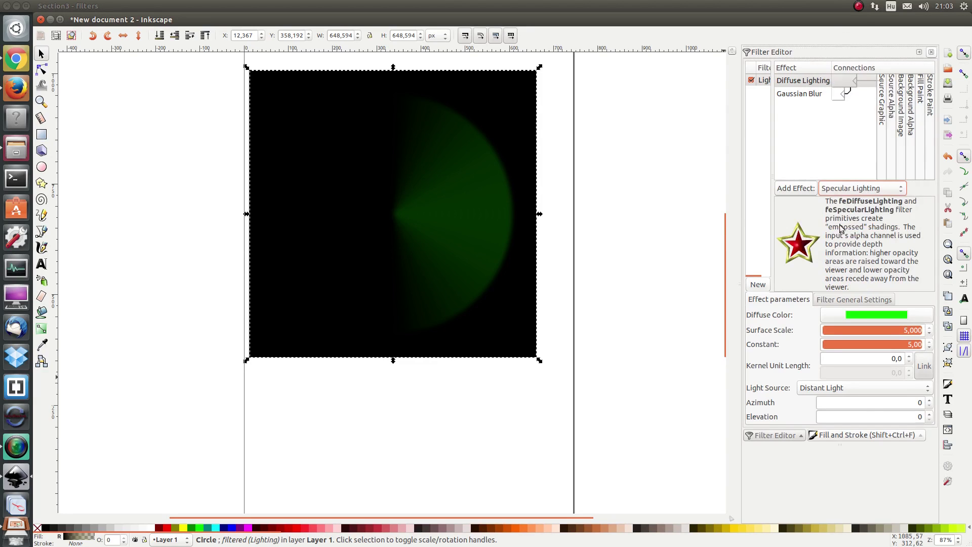
{"action": "left_click", "coordinate": [791, 187]}
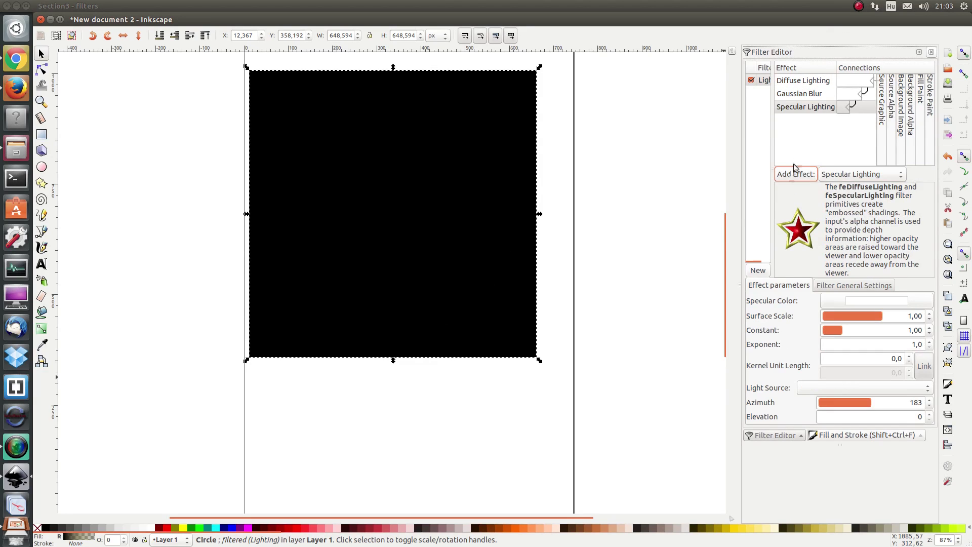
{"action": "left_click_drag", "start_coordinate": [803, 107], "coordinate": [812, 95]}
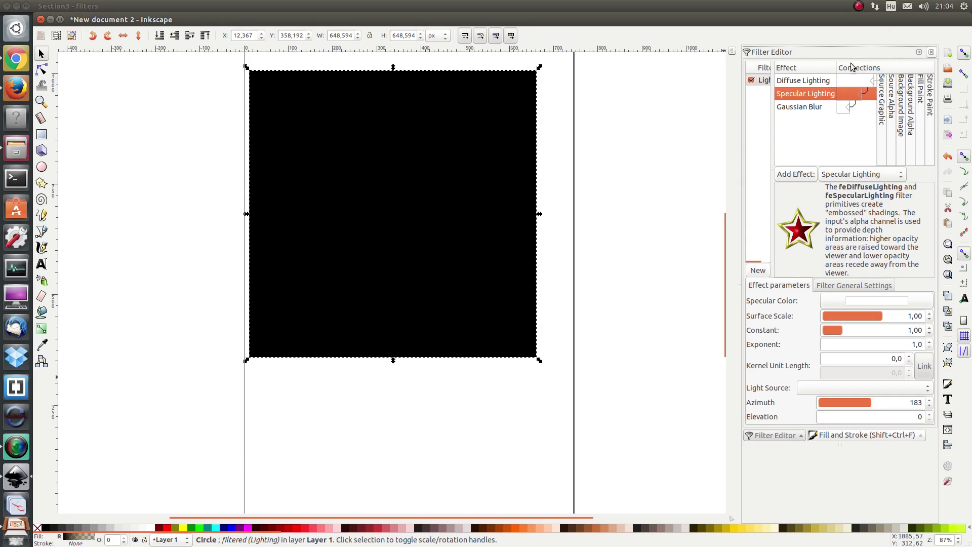
Connect Specular Lighting to Source Graphic, feed the blur from it, and set surface scale 5.
{"action": "left_click_drag", "start_coordinate": [864, 98], "coordinate": [882, 95]}
{"action": "left_click_drag", "start_coordinate": [859, 98], "coordinate": [857, 96]}
{"action": "left_click", "coordinate": [805, 82]}
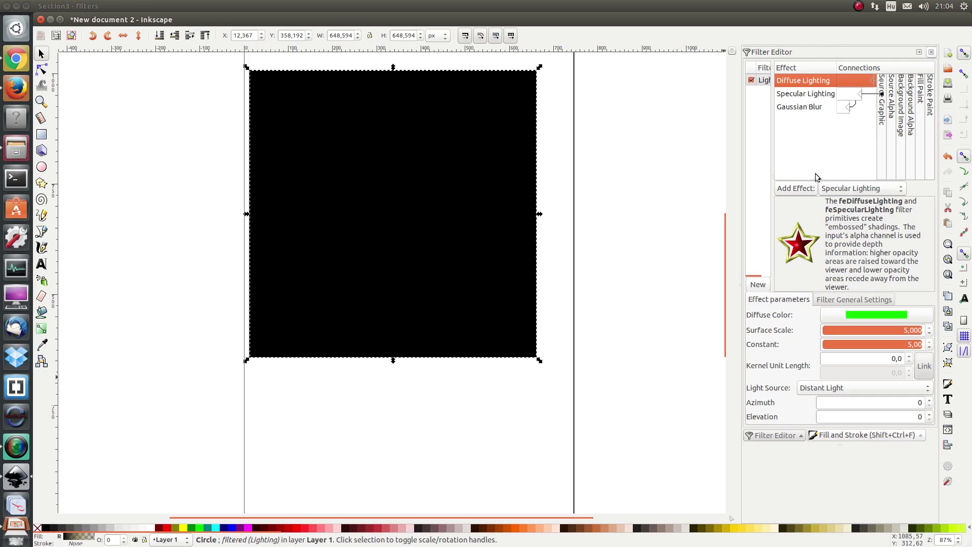
{"action": "left_click", "coordinate": [815, 95]}
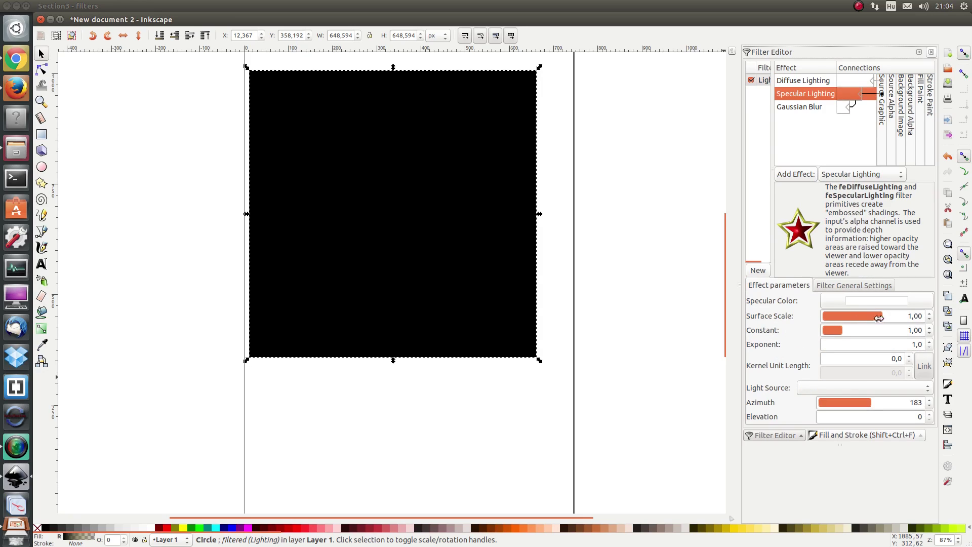
{"action": "left_click_drag", "start_coordinate": [888, 320], "coordinate": [927, 320]}
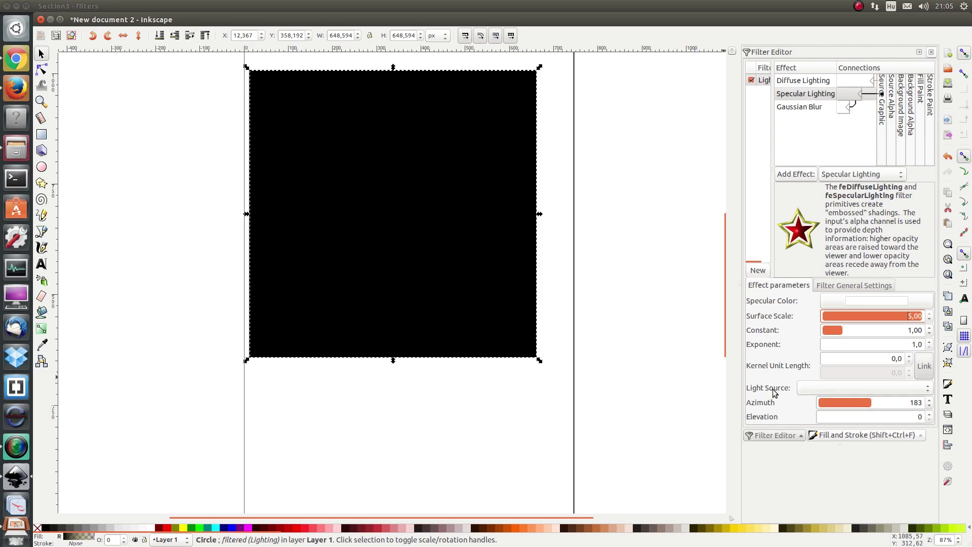
Choose Distant Light as the Specular Lighting light source.
{"action": "left_click", "coordinate": [856, 388]}
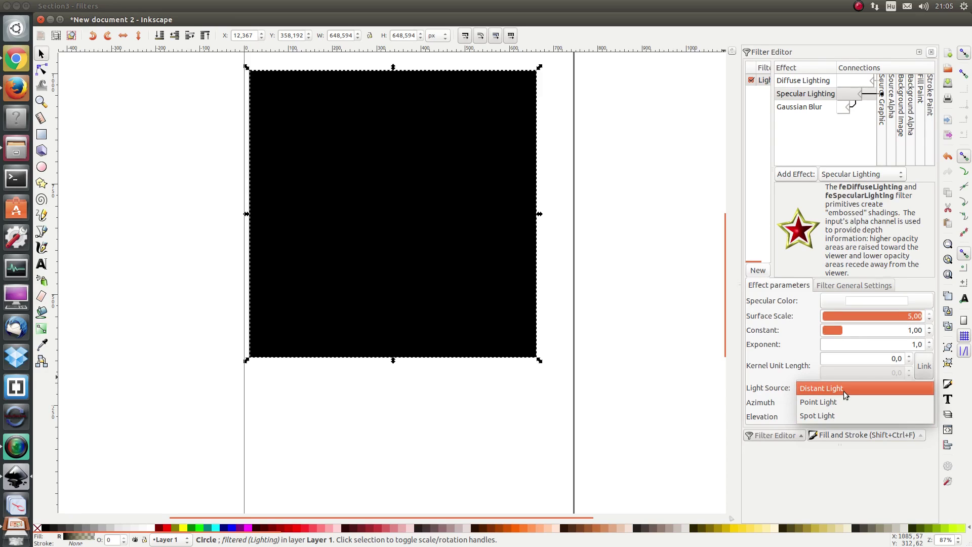
{"action": "left_click", "coordinate": [844, 391]}
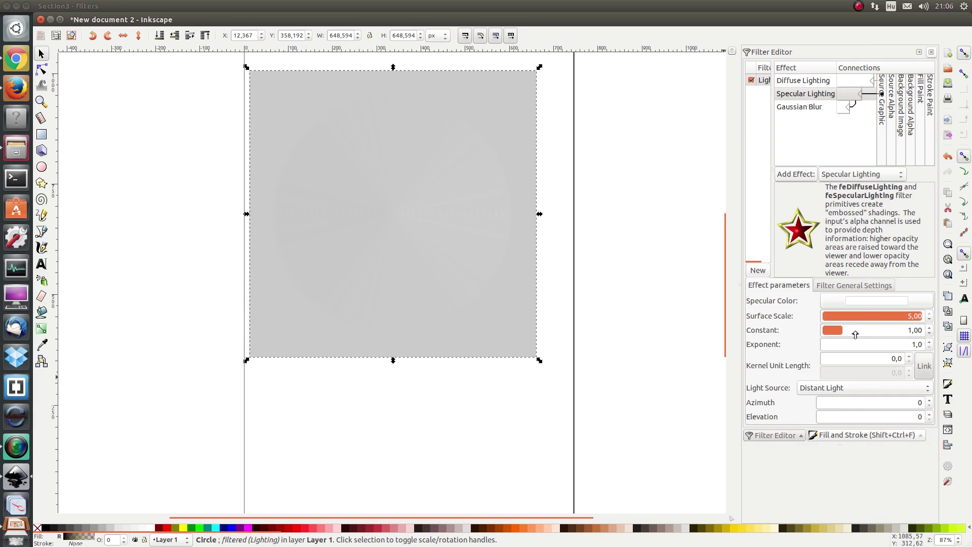
Set the specular lighting colour to magenta #FF00DC.
{"action": "left_click", "coordinate": [865, 302]}
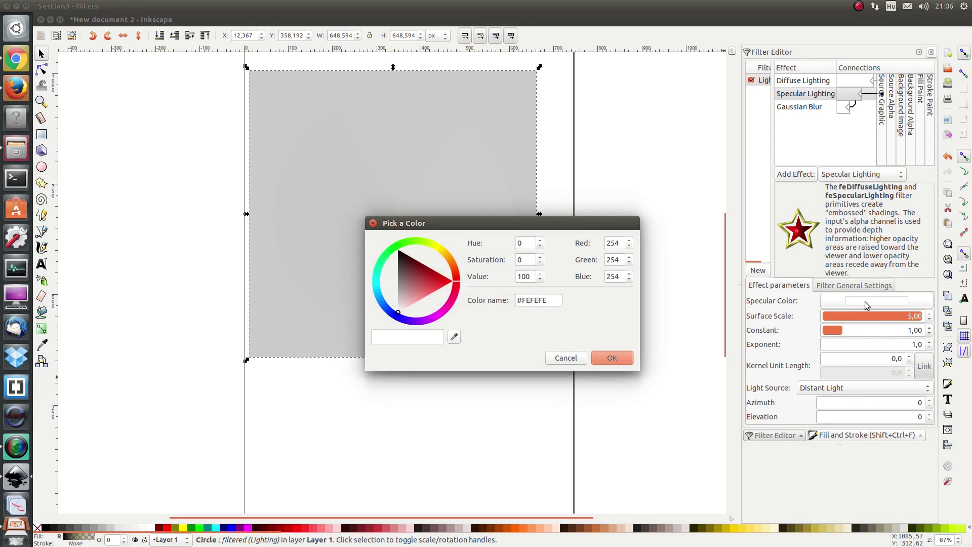
{"action": "left_click_drag", "start_coordinate": [441, 318], "coordinate": [444, 319]}
{"action": "left_click", "coordinate": [439, 310]}
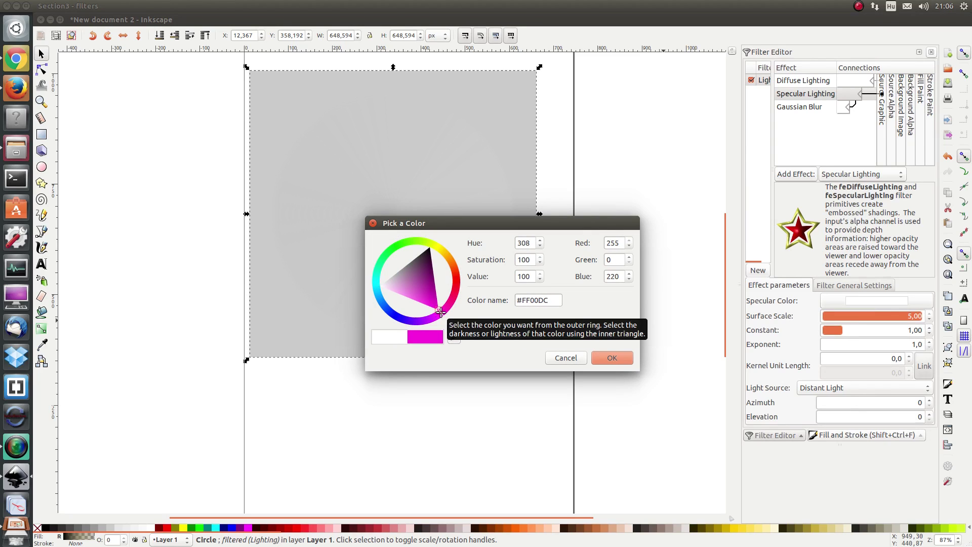
{"action": "left_click", "coordinate": [612, 358]}
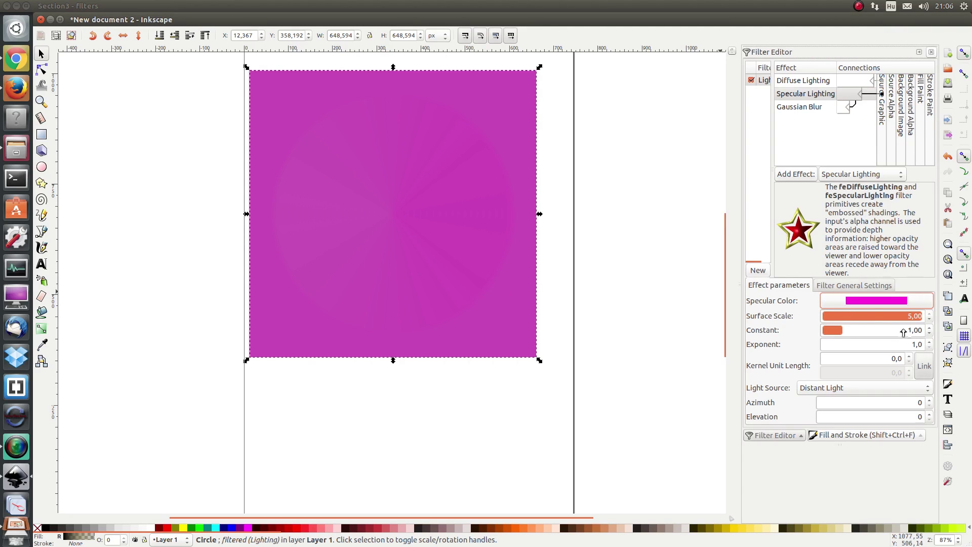
Set the specular Exponent to 4 and the Constant to 2,05.
{"action": "left_click", "coordinate": [861, 330]}
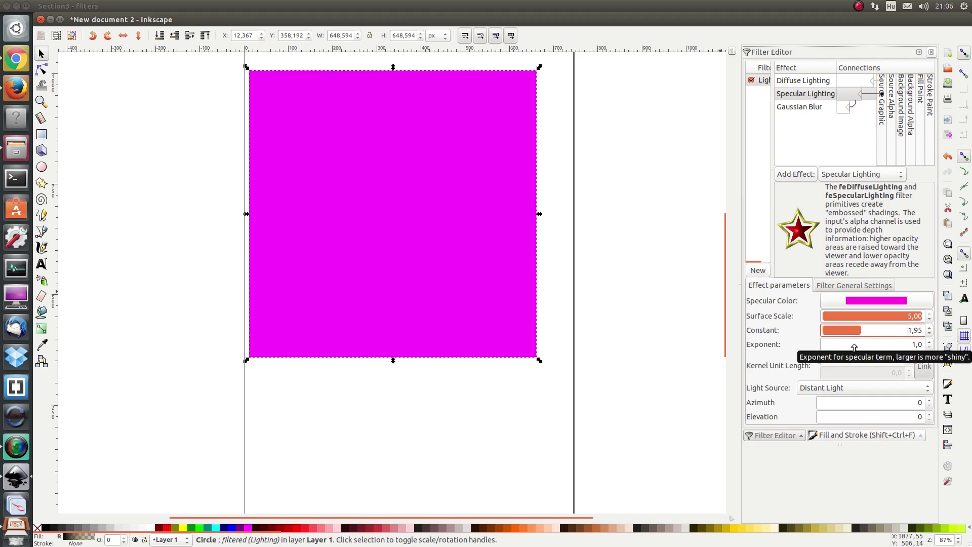
{"action": "left_click", "coordinate": [929, 342]}
{"action": "left_click", "coordinate": [929, 342]}
{"action": "left_click", "coordinate": [929, 343]}
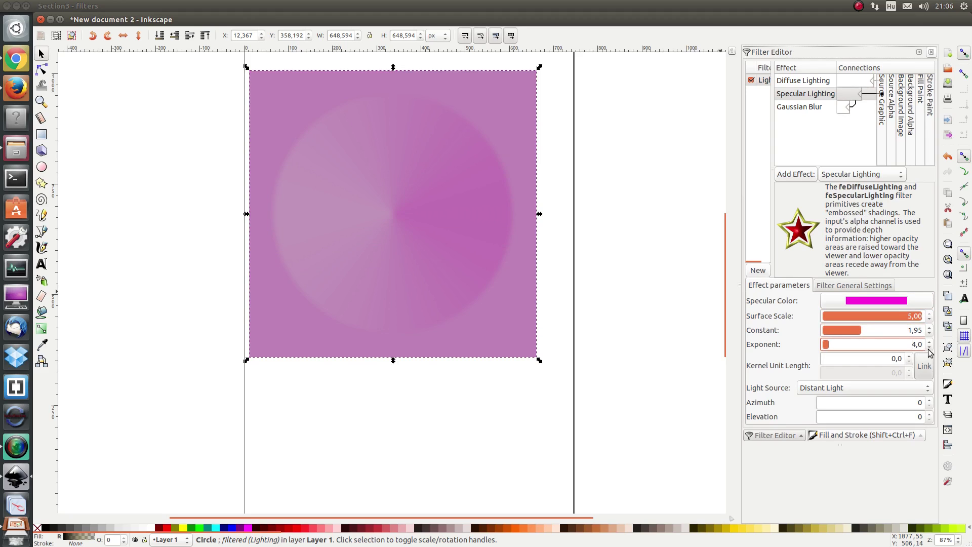
{"action": "left_click", "coordinate": [930, 342]}
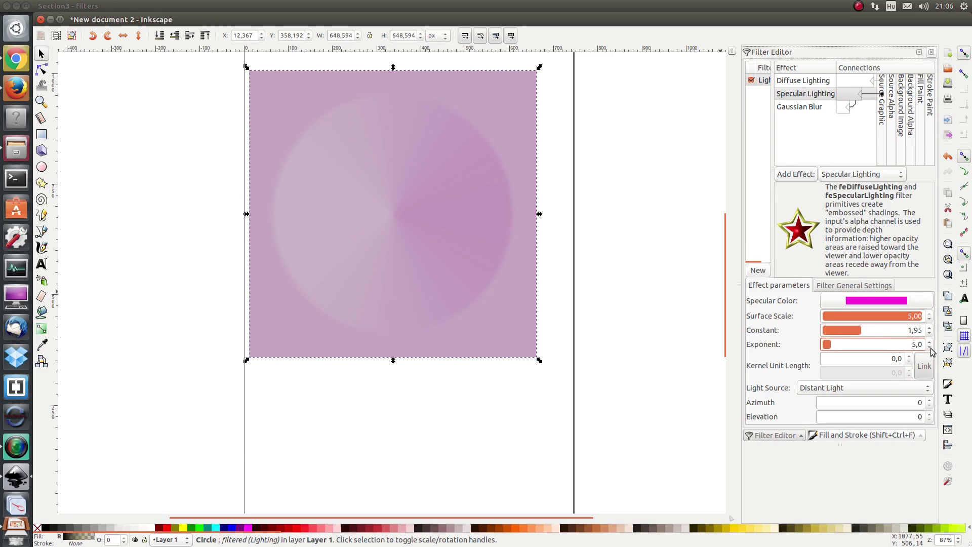
{"action": "left_click", "coordinate": [930, 347]}
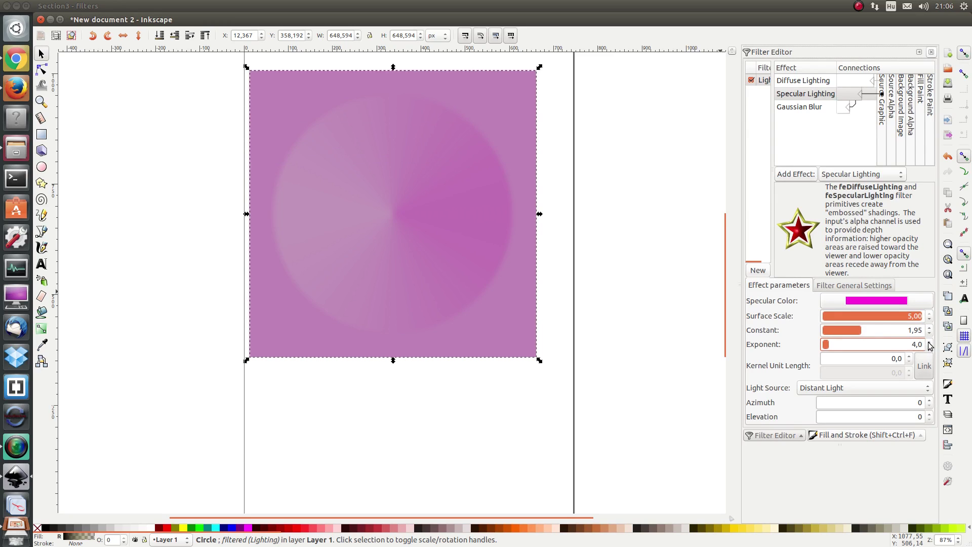
{"action": "left_click", "coordinate": [930, 327]}
{"action": "left_click", "coordinate": [931, 327]}
{"action": "left_click", "coordinate": [930, 327]}
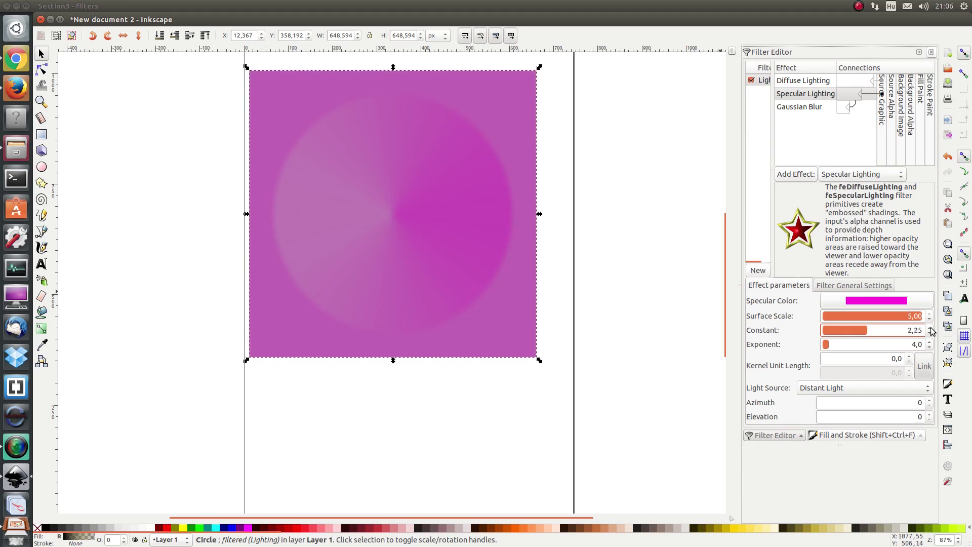
{"action": "left_click", "coordinate": [930, 333]}
{"action": "left_click", "coordinate": [931, 334]}
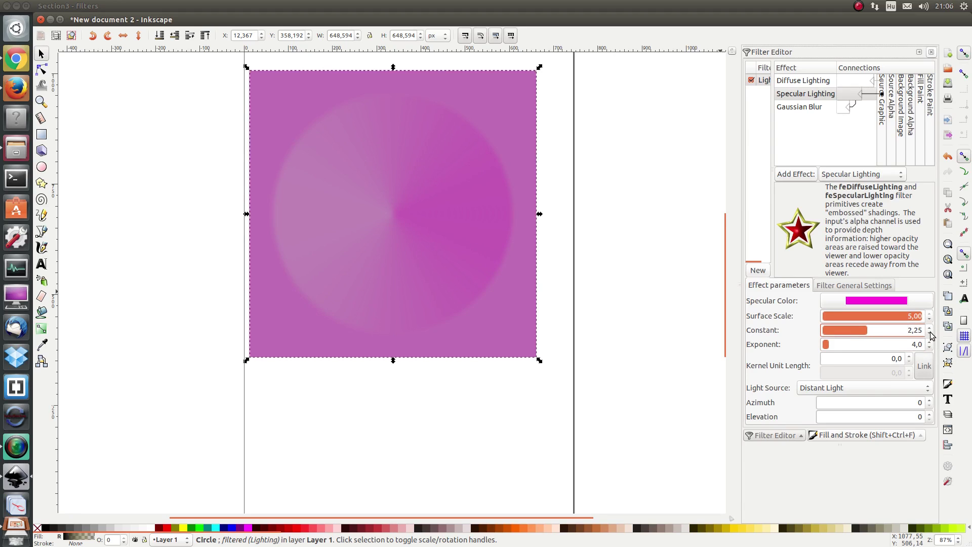
{"action": "left_click", "coordinate": [930, 333]}
{"action": "left_click", "coordinate": [931, 334]}
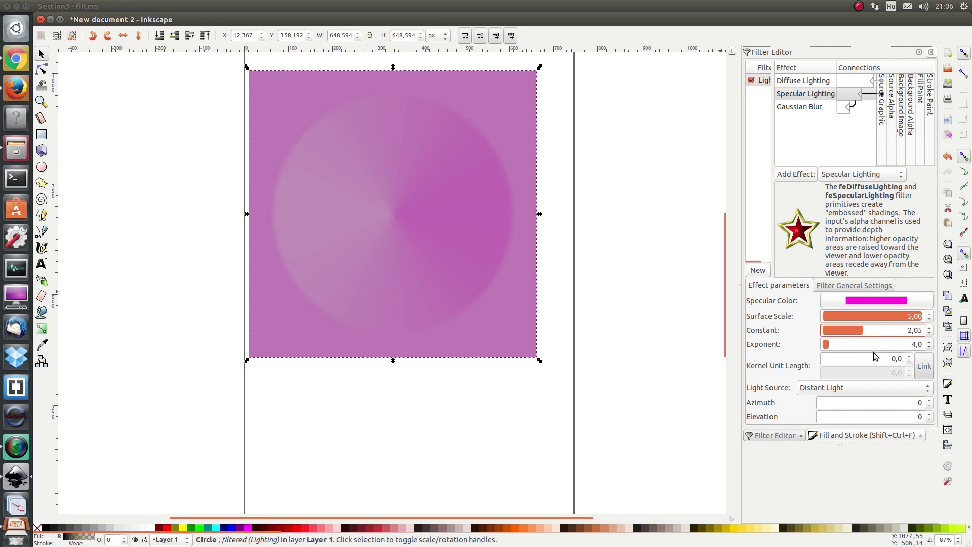
Review the Diffuse Lighting, Specular Lighting and Gaussian Blur primitive settings.
{"action": "left_click", "coordinate": [815, 83]}
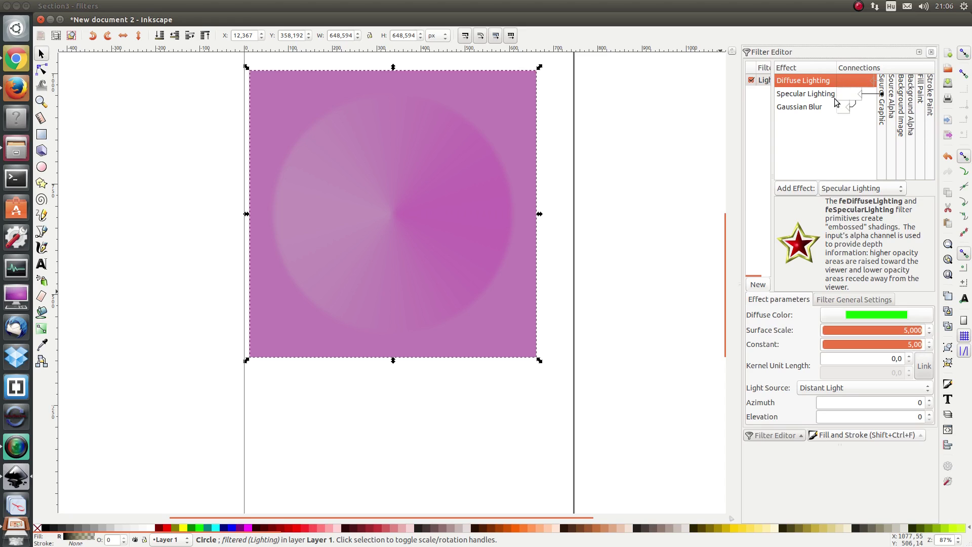
{"action": "left_click", "coordinate": [781, 97]}
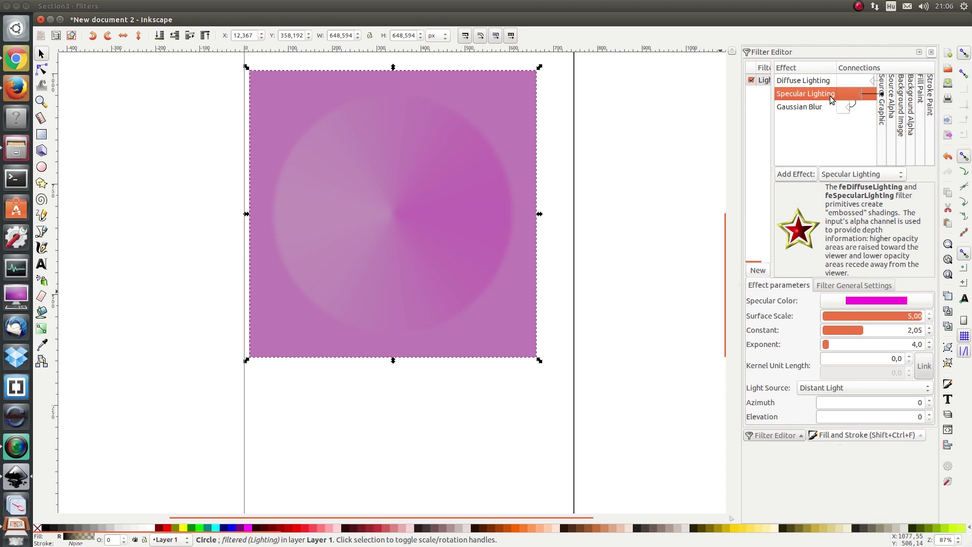
{"action": "left_click", "coordinate": [801, 108]}
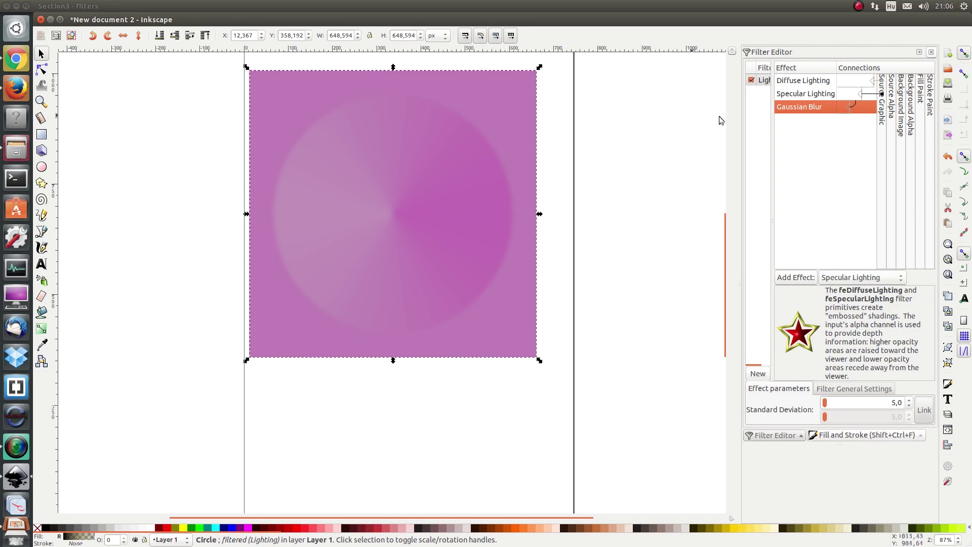
{"action": "left_click", "coordinate": [785, 95]}
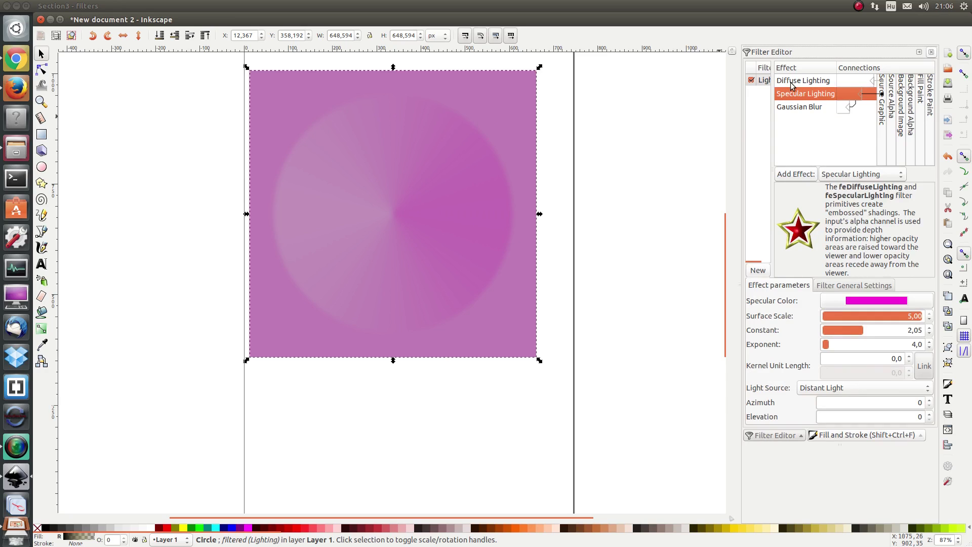
{"action": "left_click", "coordinate": [794, 82]}
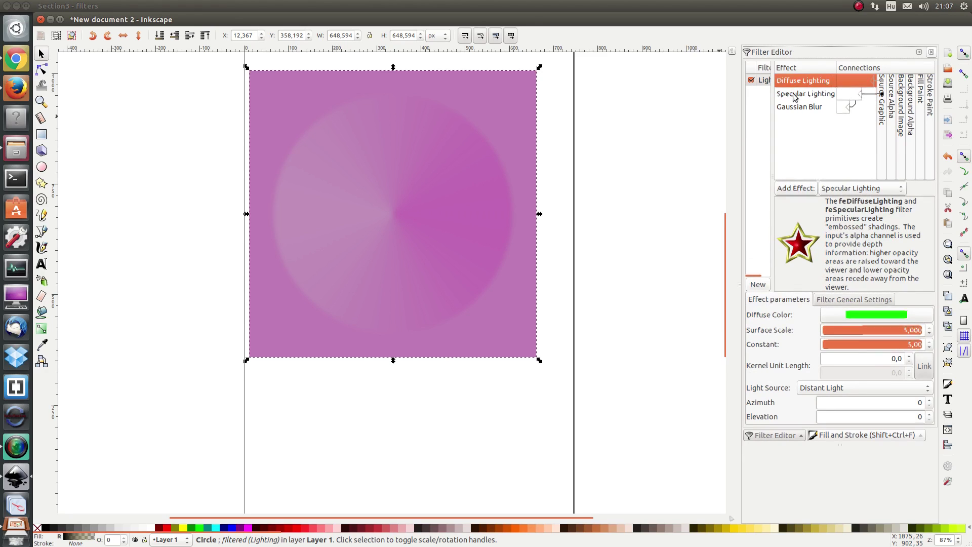
{"action": "left_click", "coordinate": [795, 97]}
{"action": "left_click", "coordinate": [834, 178]}
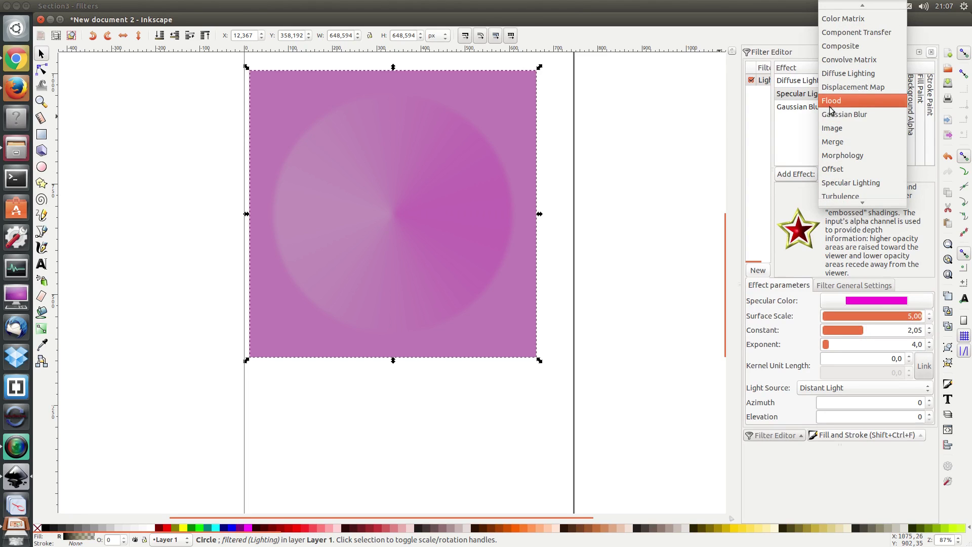
Add a Blend primitive and move it above Gaussian Blur.
{"action": "left_click", "coordinate": [845, 8]}
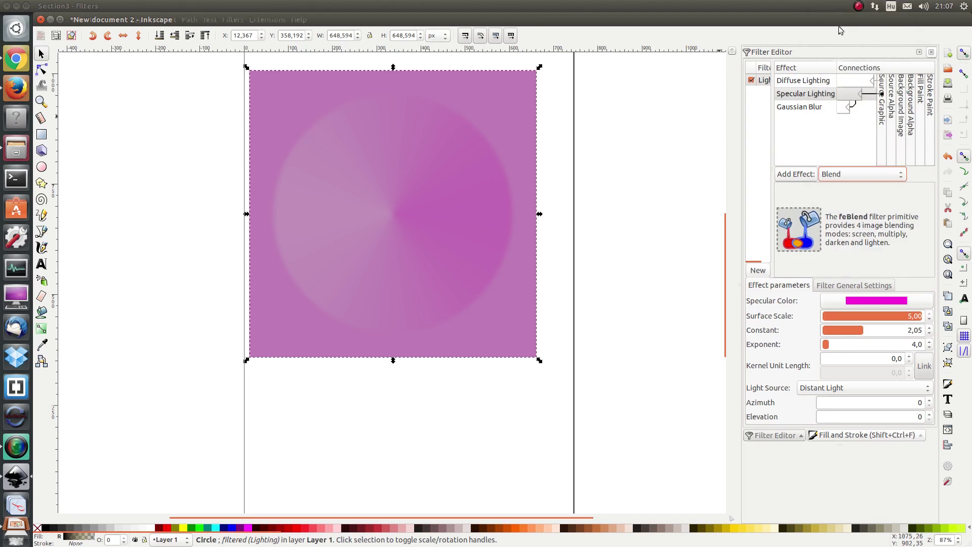
{"action": "left_click", "coordinate": [796, 175]}
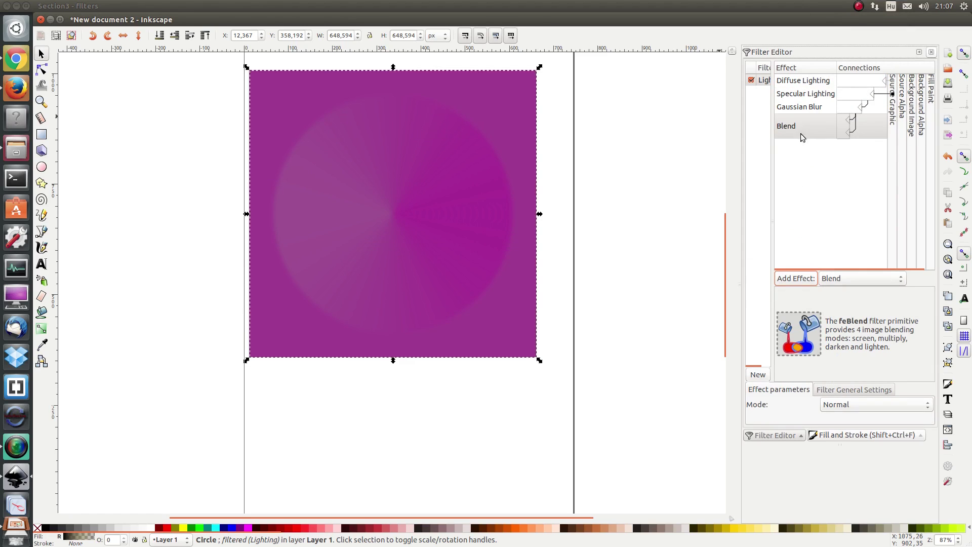
{"action": "left_click_drag", "start_coordinate": [800, 132], "coordinate": [876, 82]}
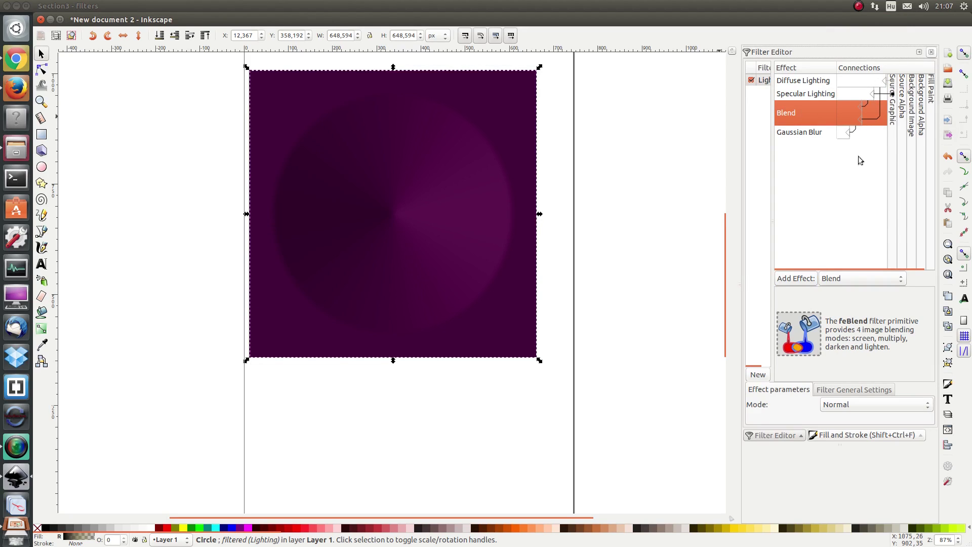
Wire both Blend inputs to the lighting primitives and set its mode to Lighten.
{"action": "left_click", "coordinate": [874, 104]}
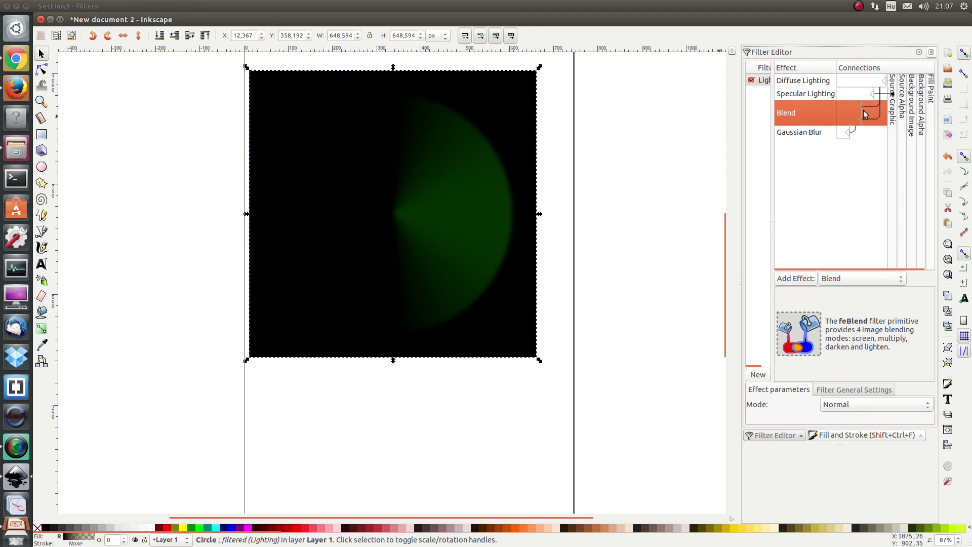
{"action": "left_click_drag", "start_coordinate": [862, 122], "coordinate": [869, 101]}
{"action": "left_click", "coordinate": [827, 408]}
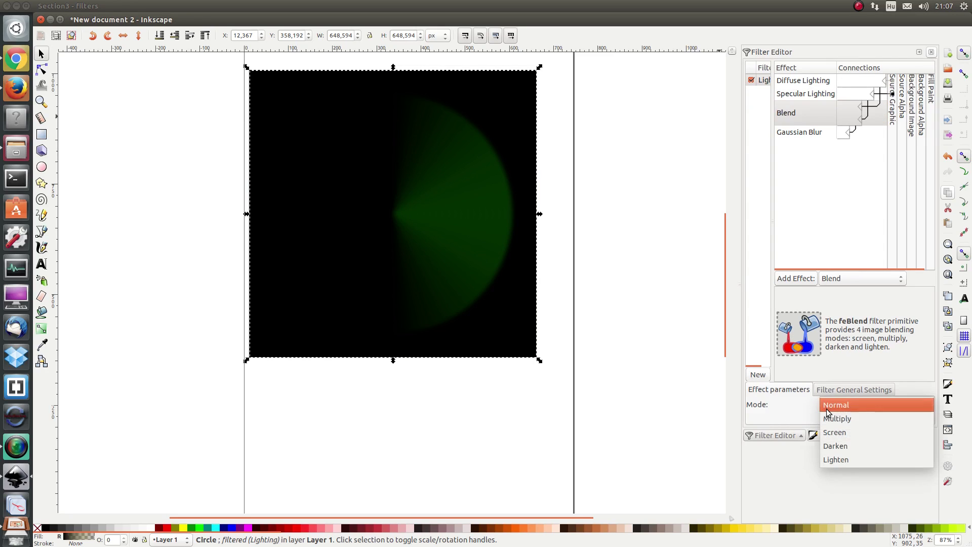
{"action": "left_click", "coordinate": [833, 454]}
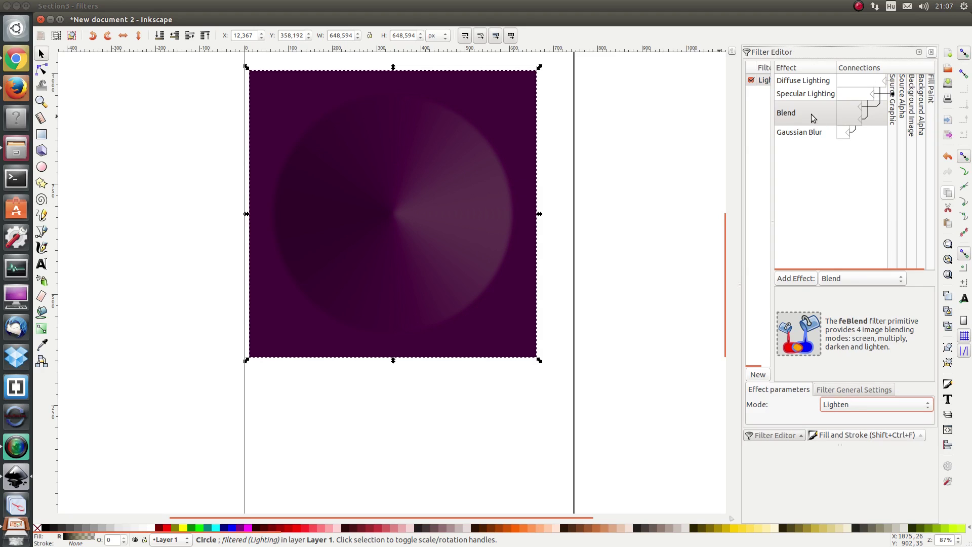
Set the Specular Lighting constant to 1,33.
{"action": "left_click", "coordinate": [817, 94]}
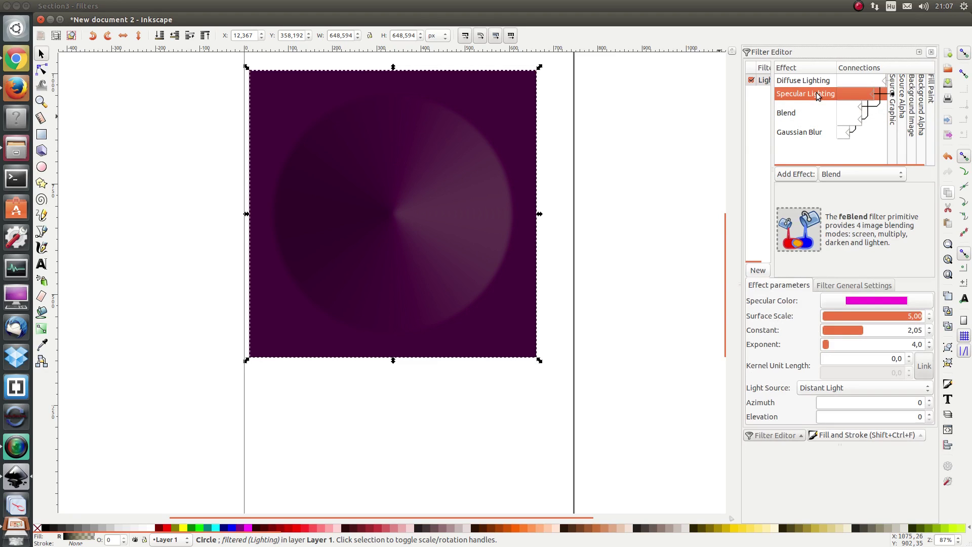
{"action": "left_click", "coordinate": [846, 333]}
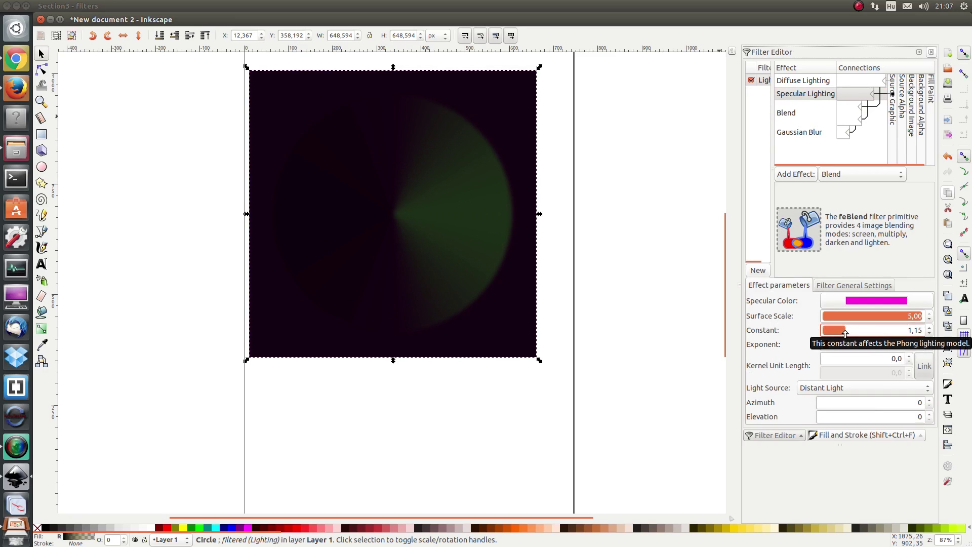
{"action": "left_click", "coordinate": [851, 333]}
{"action": "left_click_drag", "start_coordinate": [851, 333], "coordinate": [849, 333]}
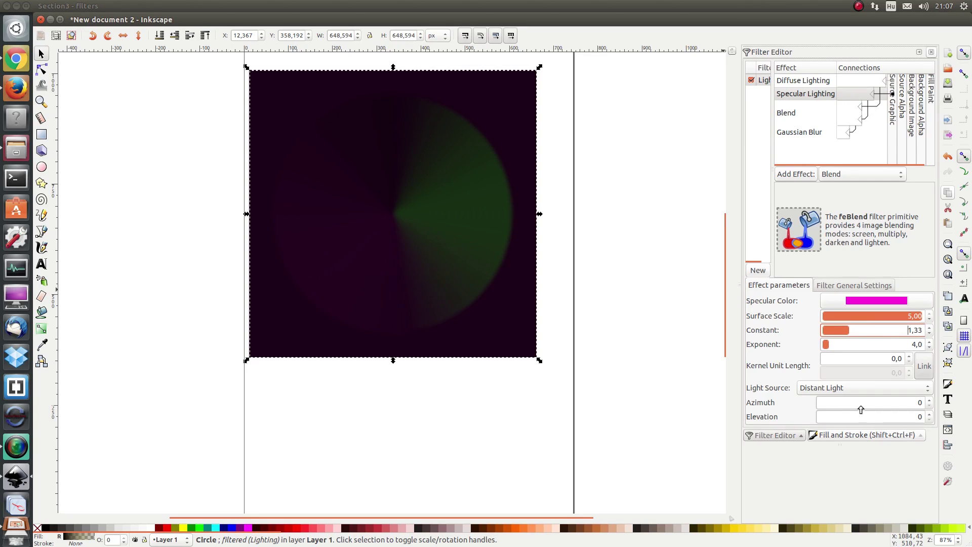
Set the specular light's azimuth to 180.
{"action": "left_click", "coordinate": [863, 406]}
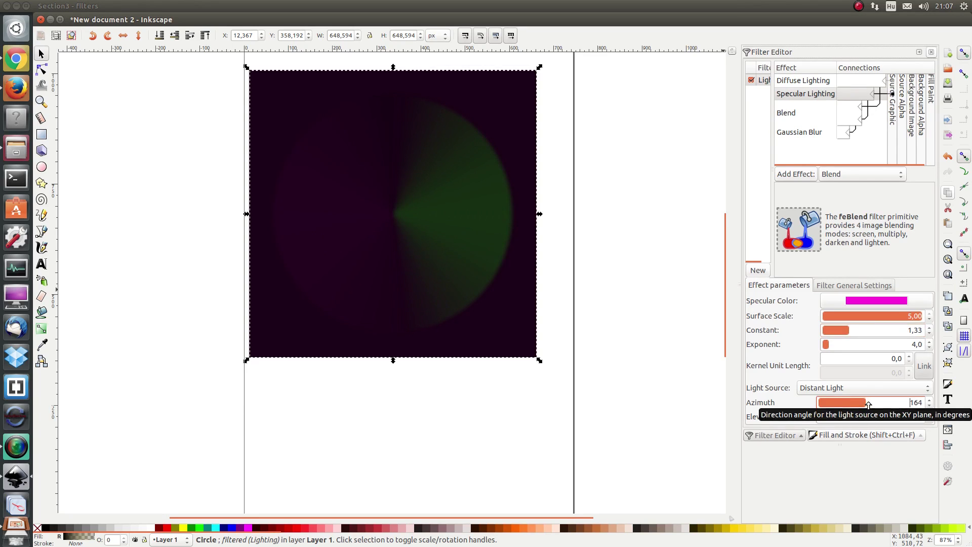
{"action": "left_click", "coordinate": [930, 399]}
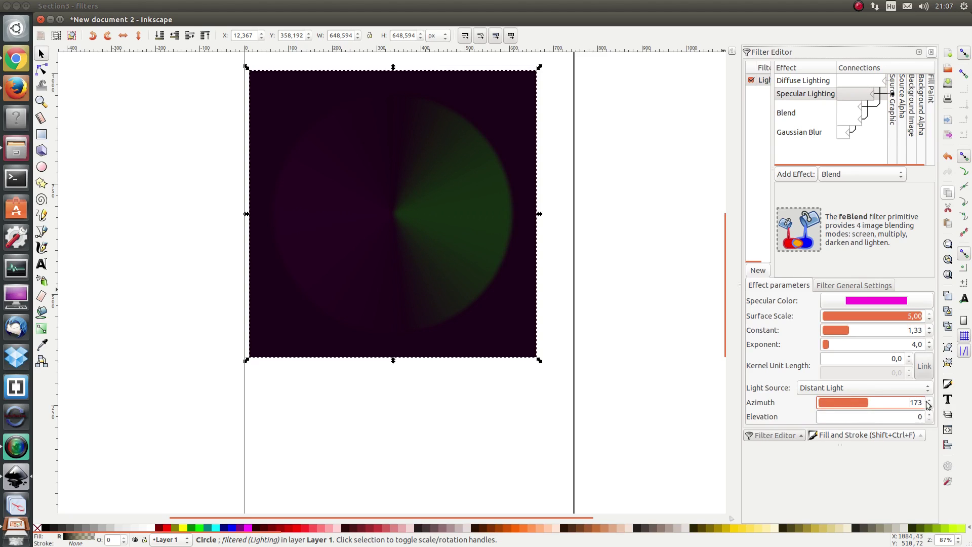
{"action": "left_click", "coordinate": [930, 399]}
Try specular exponents between 3,0 and 5,0, then raise the Specular Constant to 2,03.
{"action": "left_click", "coordinate": [929, 343]}
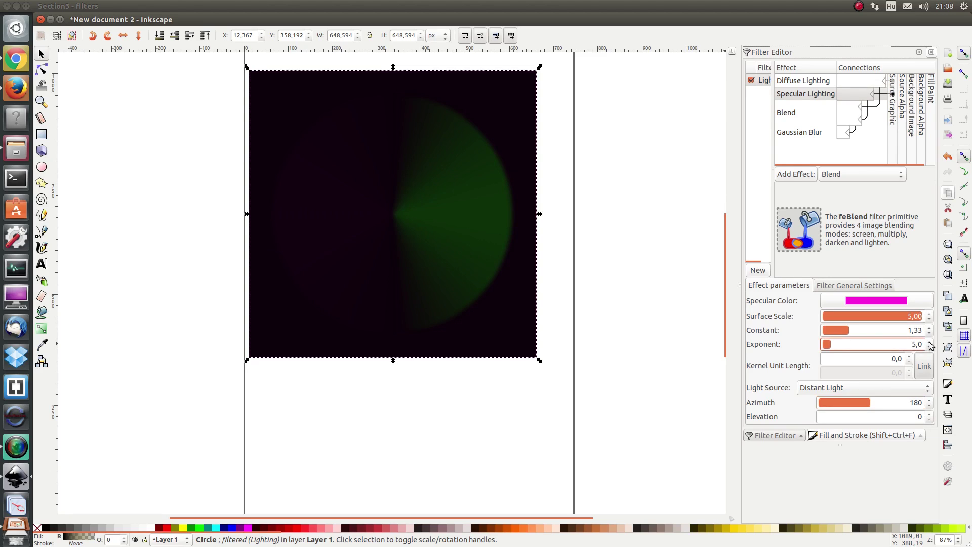
{"action": "left_click", "coordinate": [929, 348]}
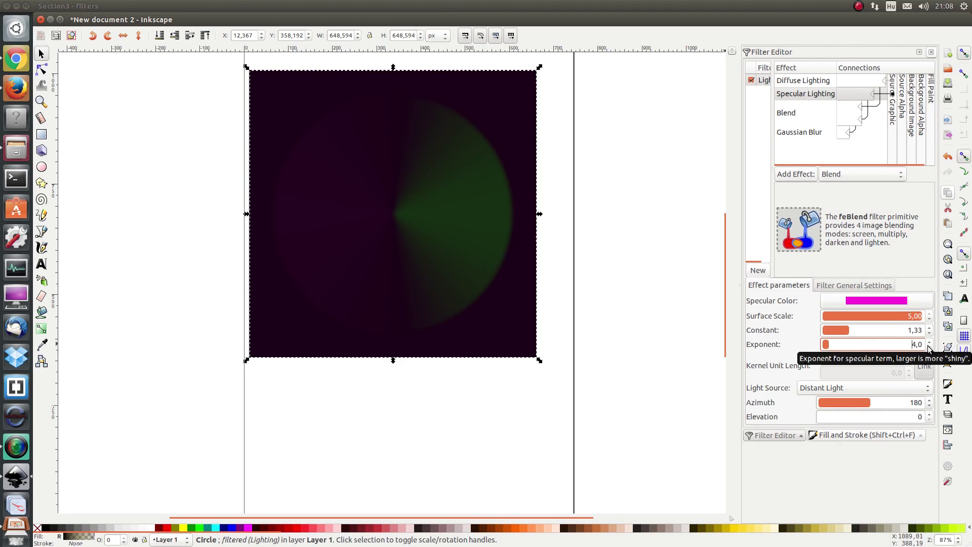
{"action": "left_click", "coordinate": [930, 347]}
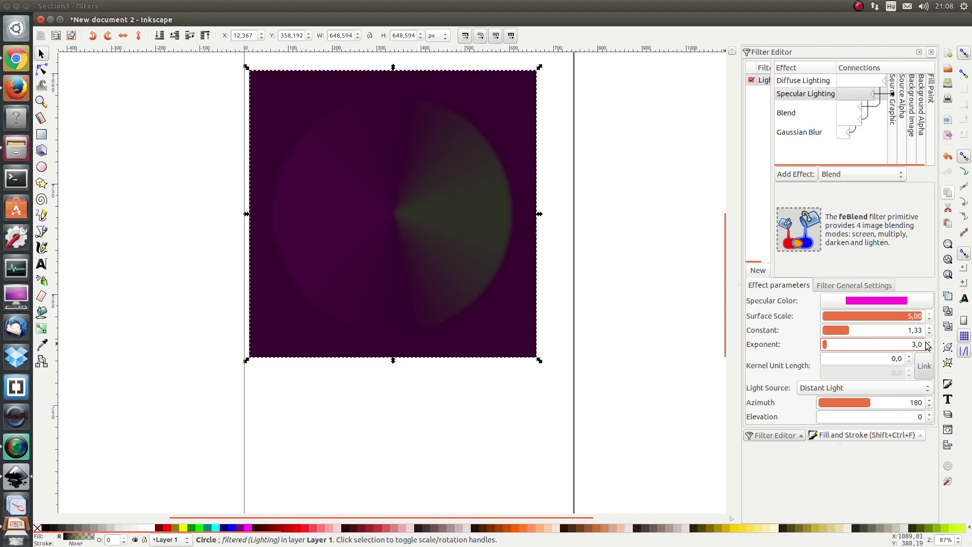
{"action": "left_click", "coordinate": [929, 343]}
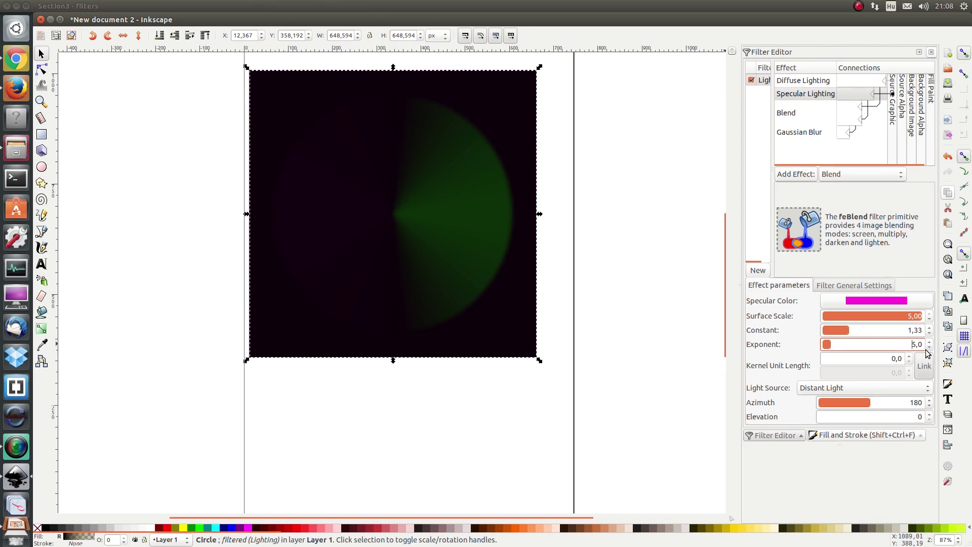
{"action": "left_click", "coordinate": [930, 327]}
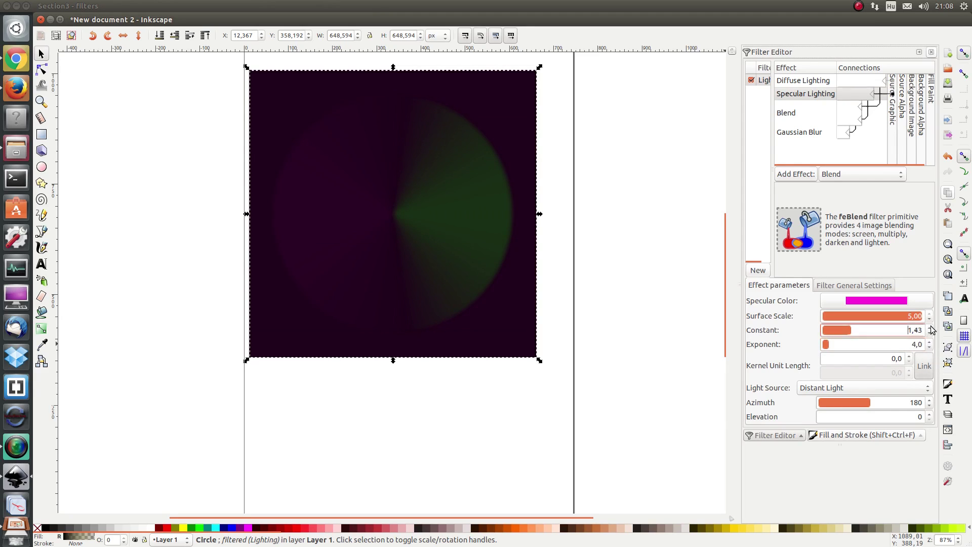
{"action": "left_click", "coordinate": [930, 327]}
{"action": "left_click", "coordinate": [930, 327]}
{"action": "left_click", "coordinate": [930, 327]}
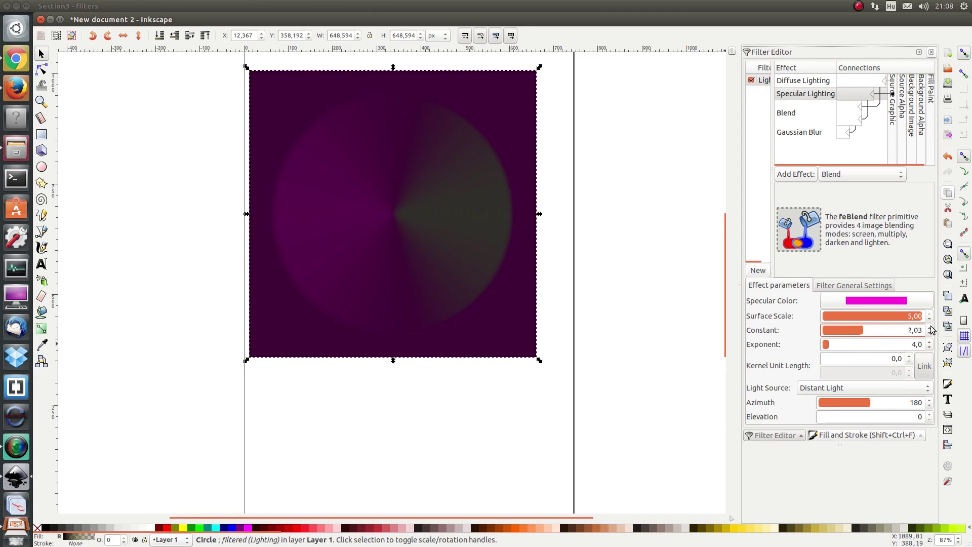
{"action": "left_click", "coordinate": [930, 327]}
{"action": "left_click", "coordinate": [930, 327]}
Raise the Specular Constant to 3,03 and settle the Exponent at 6,0.
{"action": "left_click", "coordinate": [931, 342]}
{"action": "left_click", "coordinate": [931, 342]}
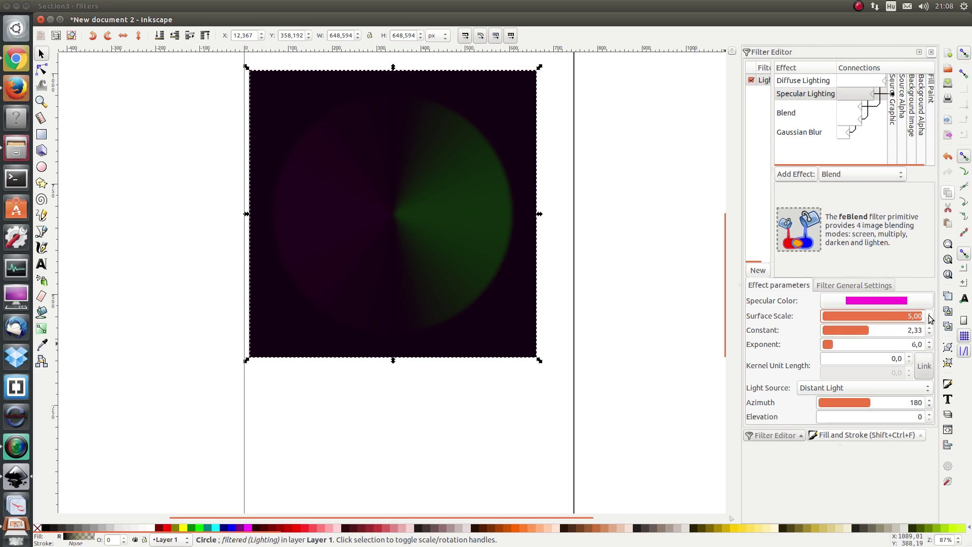
{"action": "left_click", "coordinate": [930, 328]}
{"action": "left_click", "coordinate": [929, 327]}
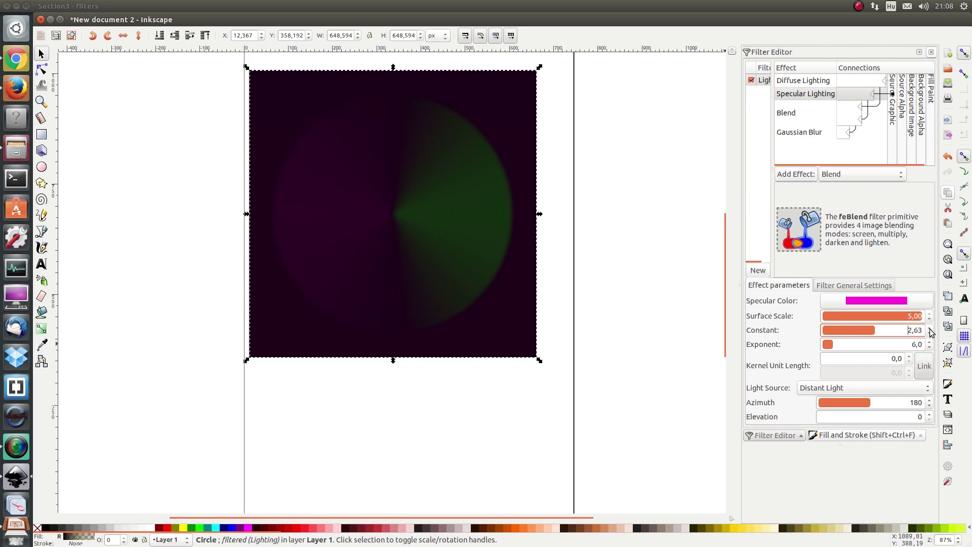
{"action": "left_click", "coordinate": [930, 327]}
{"action": "left_click", "coordinate": [930, 328]}
{"action": "left_click", "coordinate": [929, 328]}
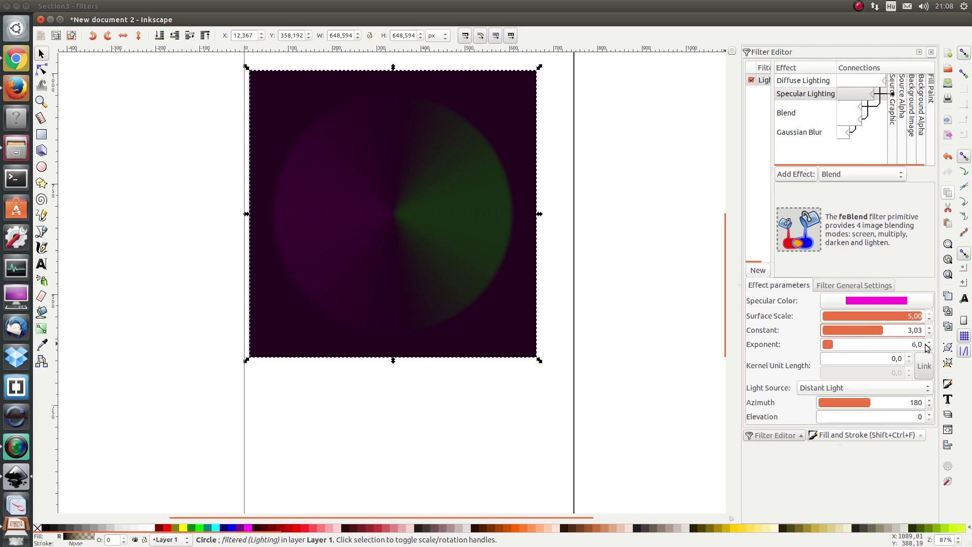
{"action": "left_click", "coordinate": [929, 342]}
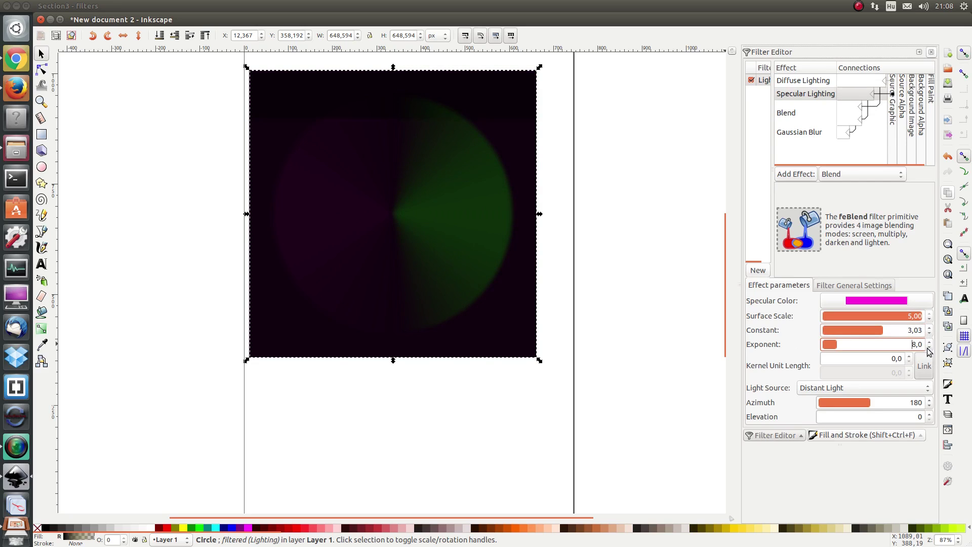
{"action": "left_click", "coordinate": [929, 347]}
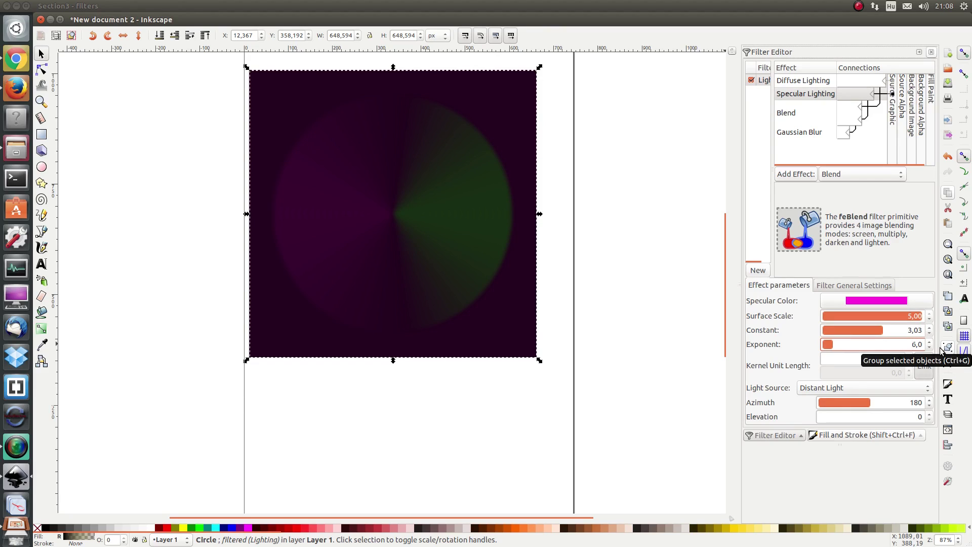